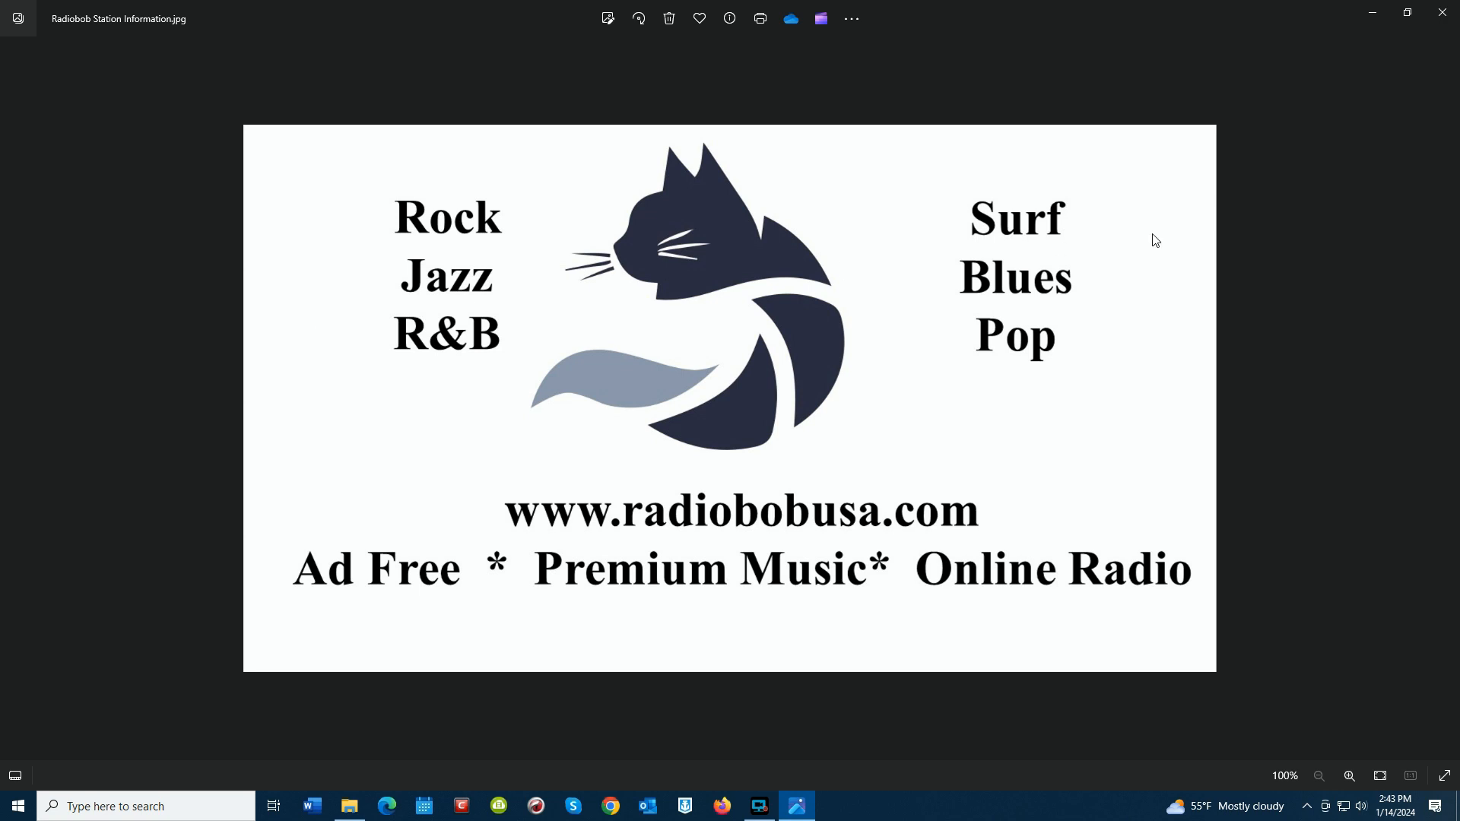
Close the station information image and place the XSplit Broadcaster and Radio.co Broadcaster shortcuts near the desktop's upper edge.
click(1444, 21)
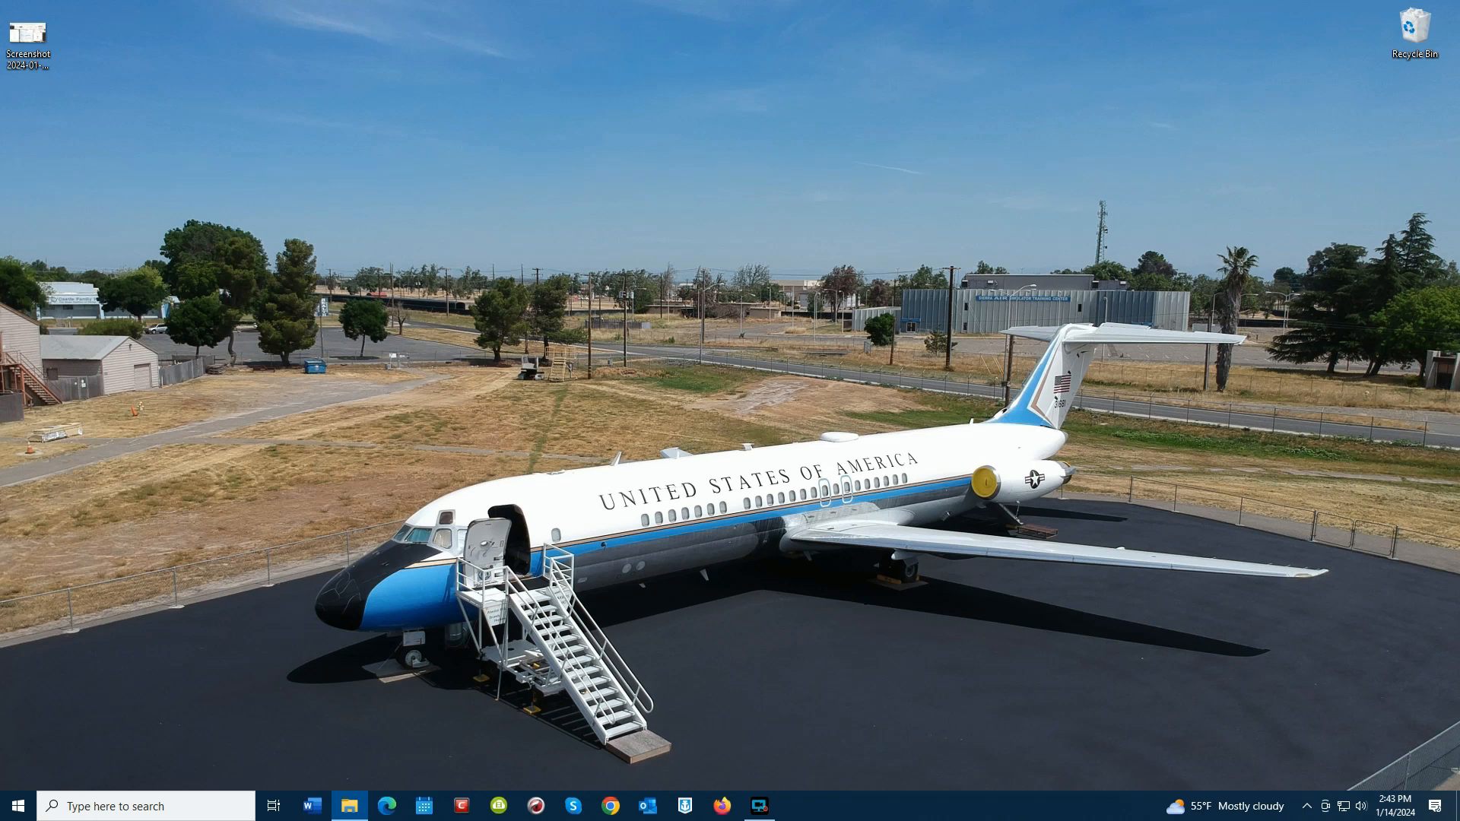
drag(3, 57, 201, 51)
drag(4, 61, 150, 35)
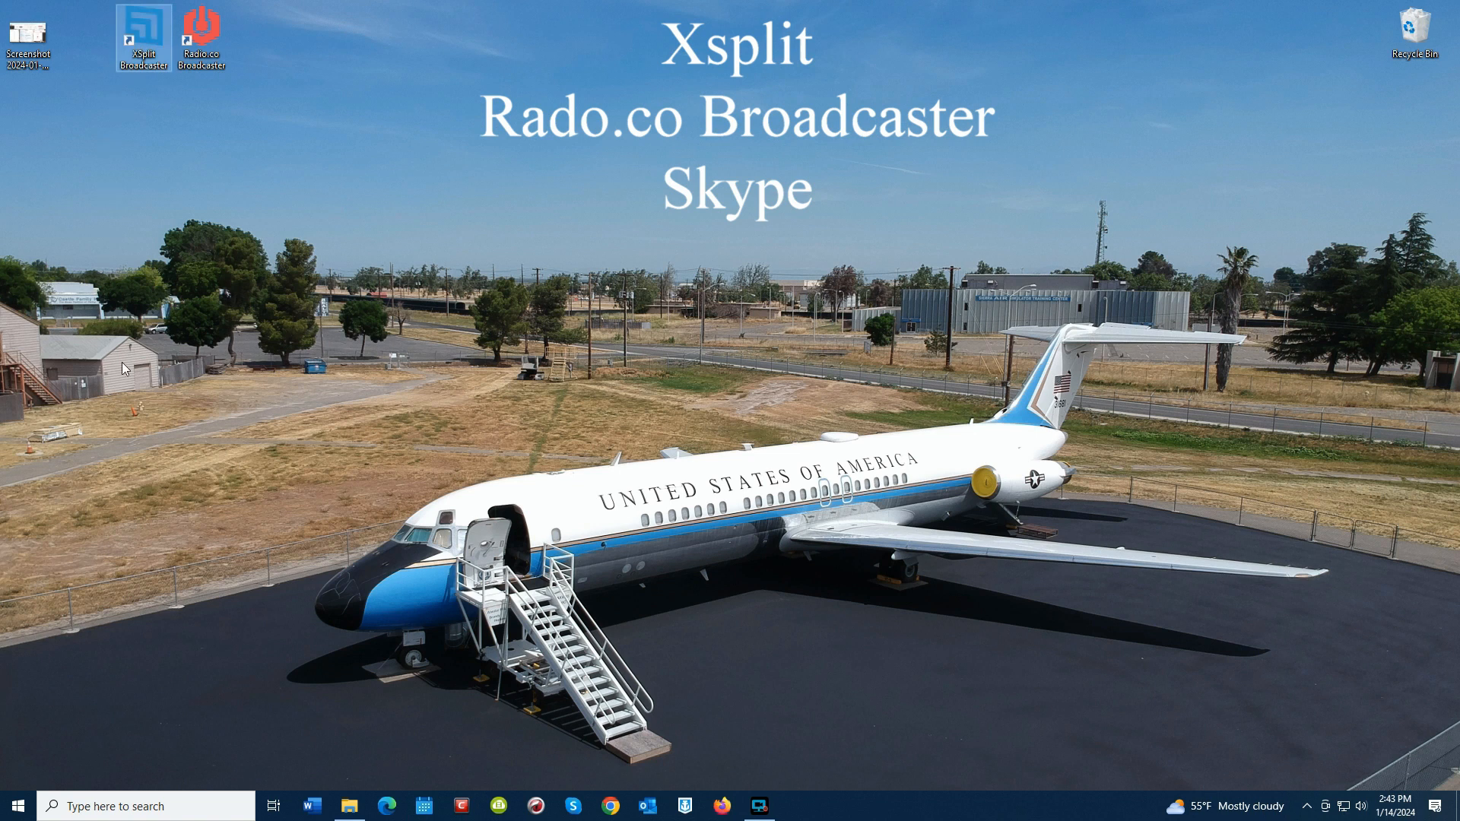
Launch Skype and open its Audio & Video settings to review the camera, microphone and speaker devices.
click(575, 807)
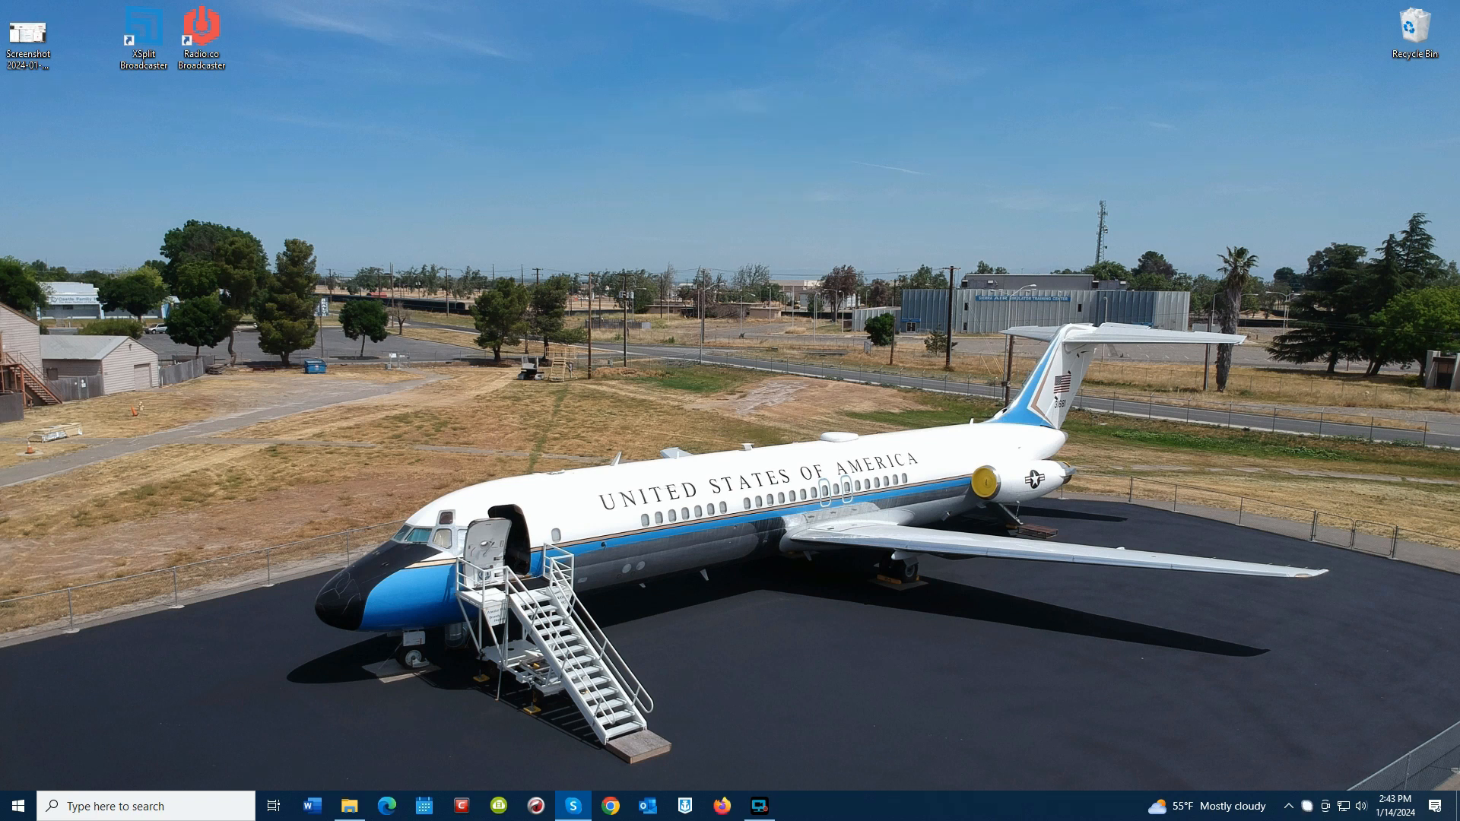
drag(391, 124, 309, 130)
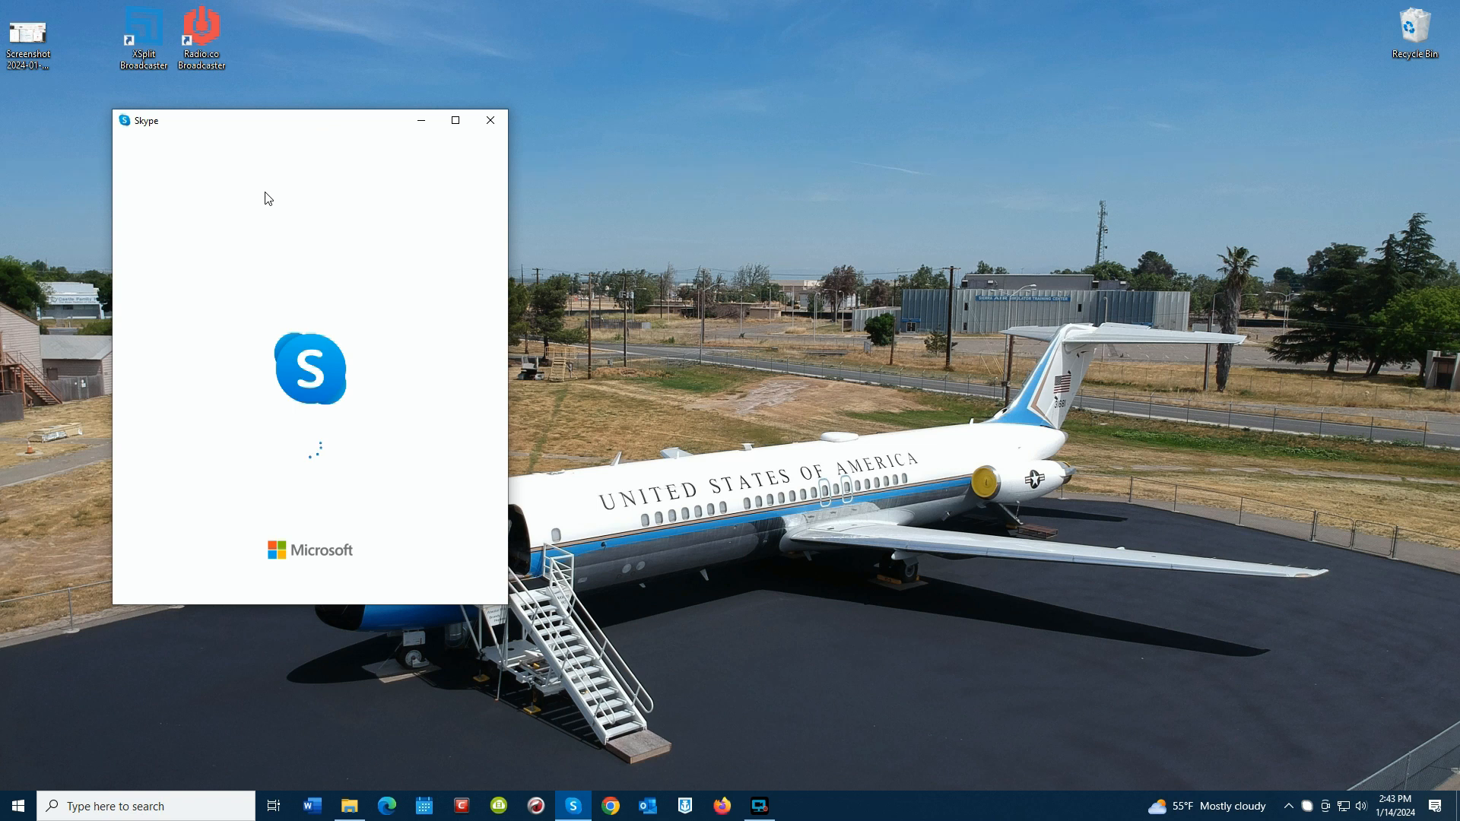
click(484, 155)
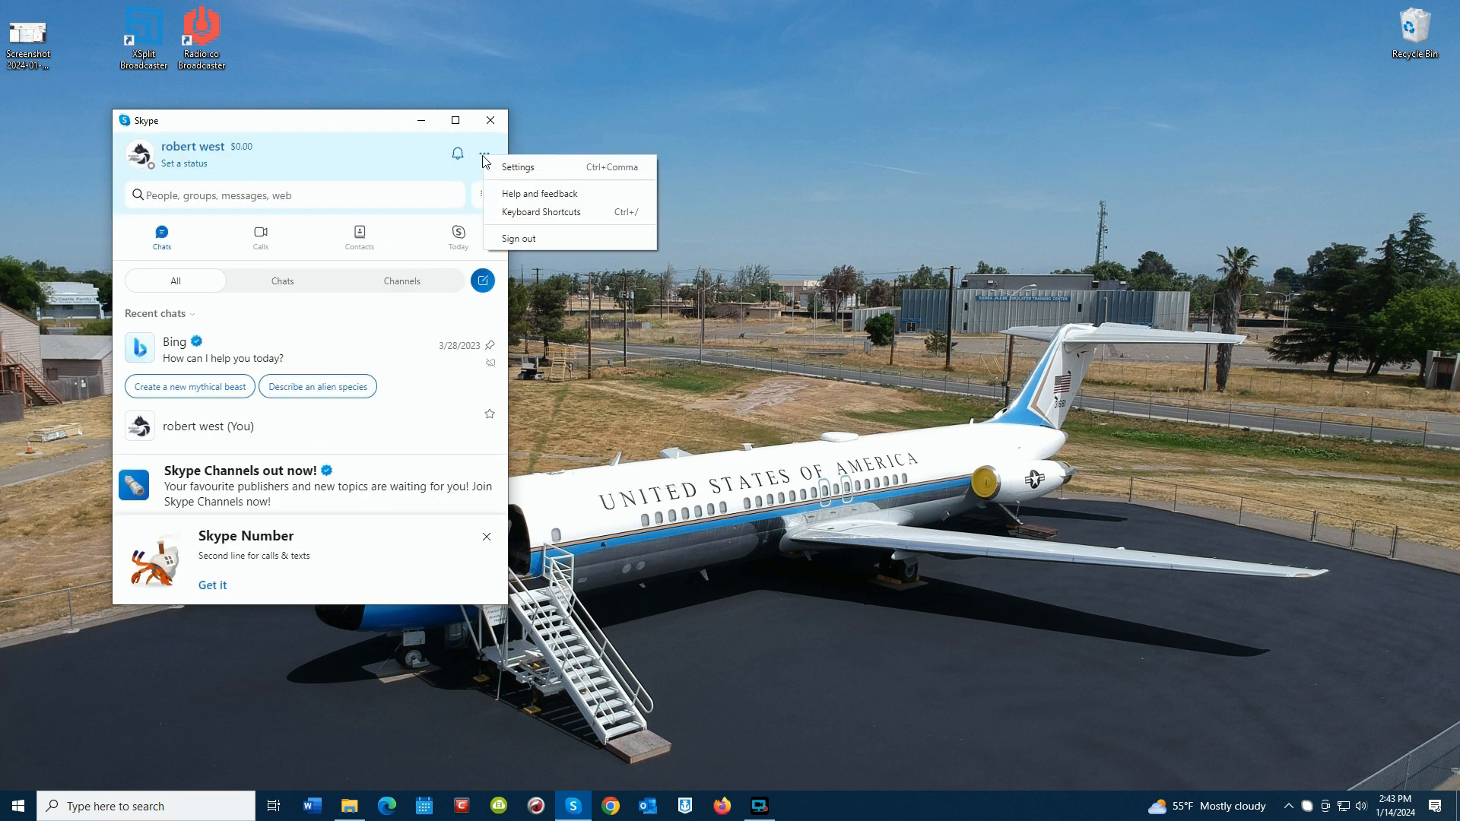
click(521, 168)
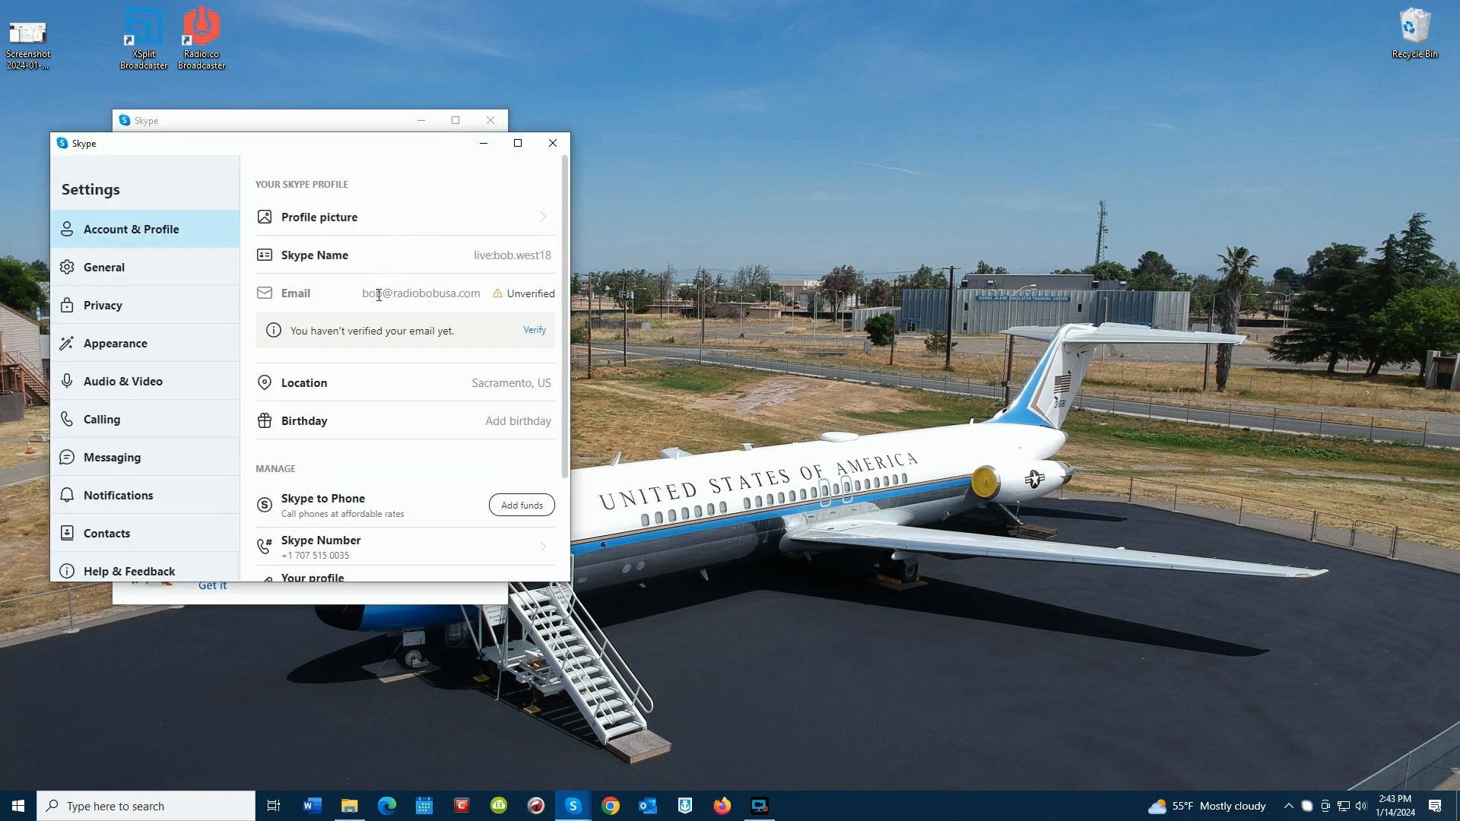
click(163, 382)
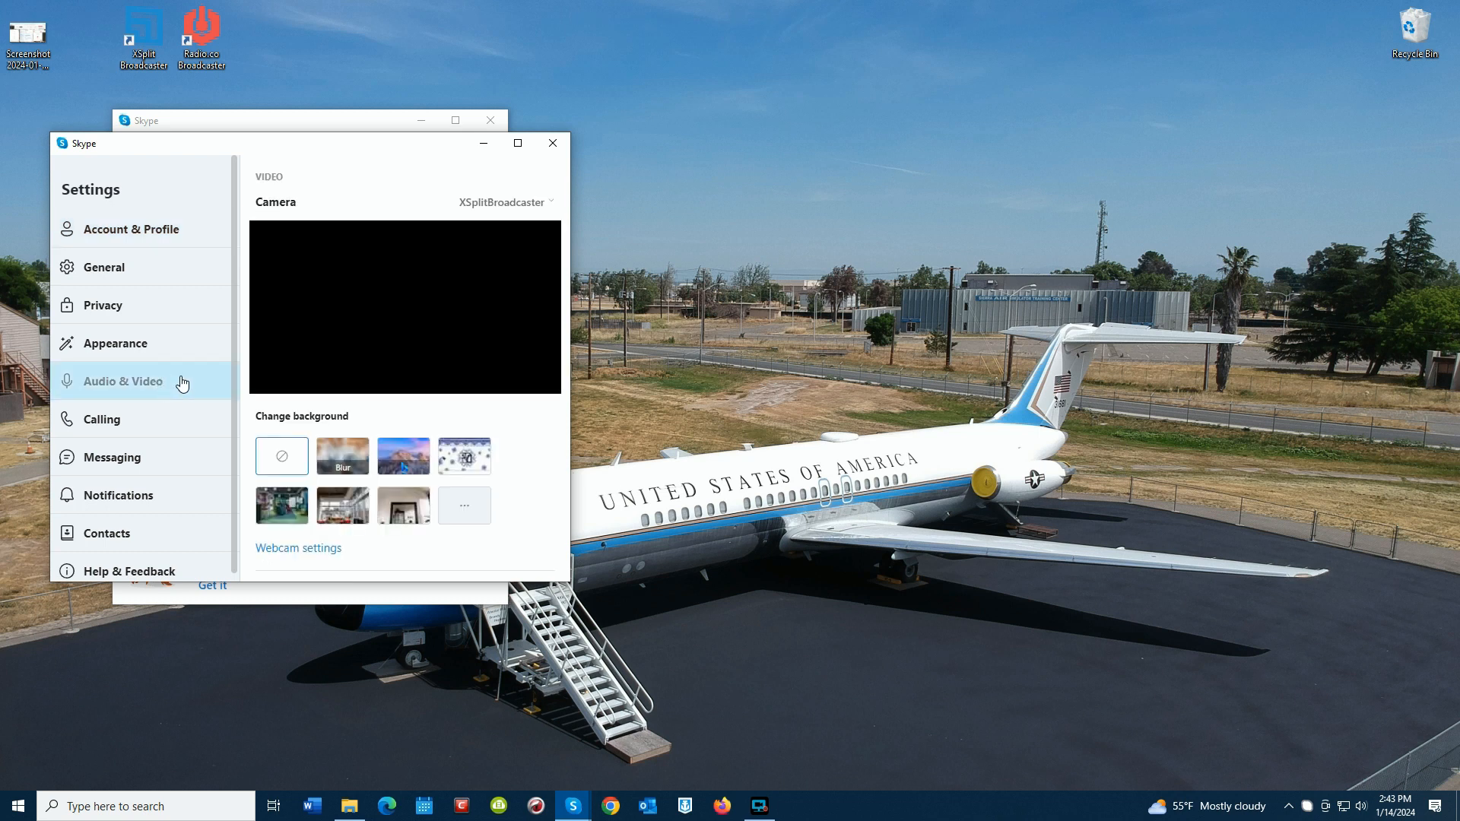
scroll(400, 382, down, 3)
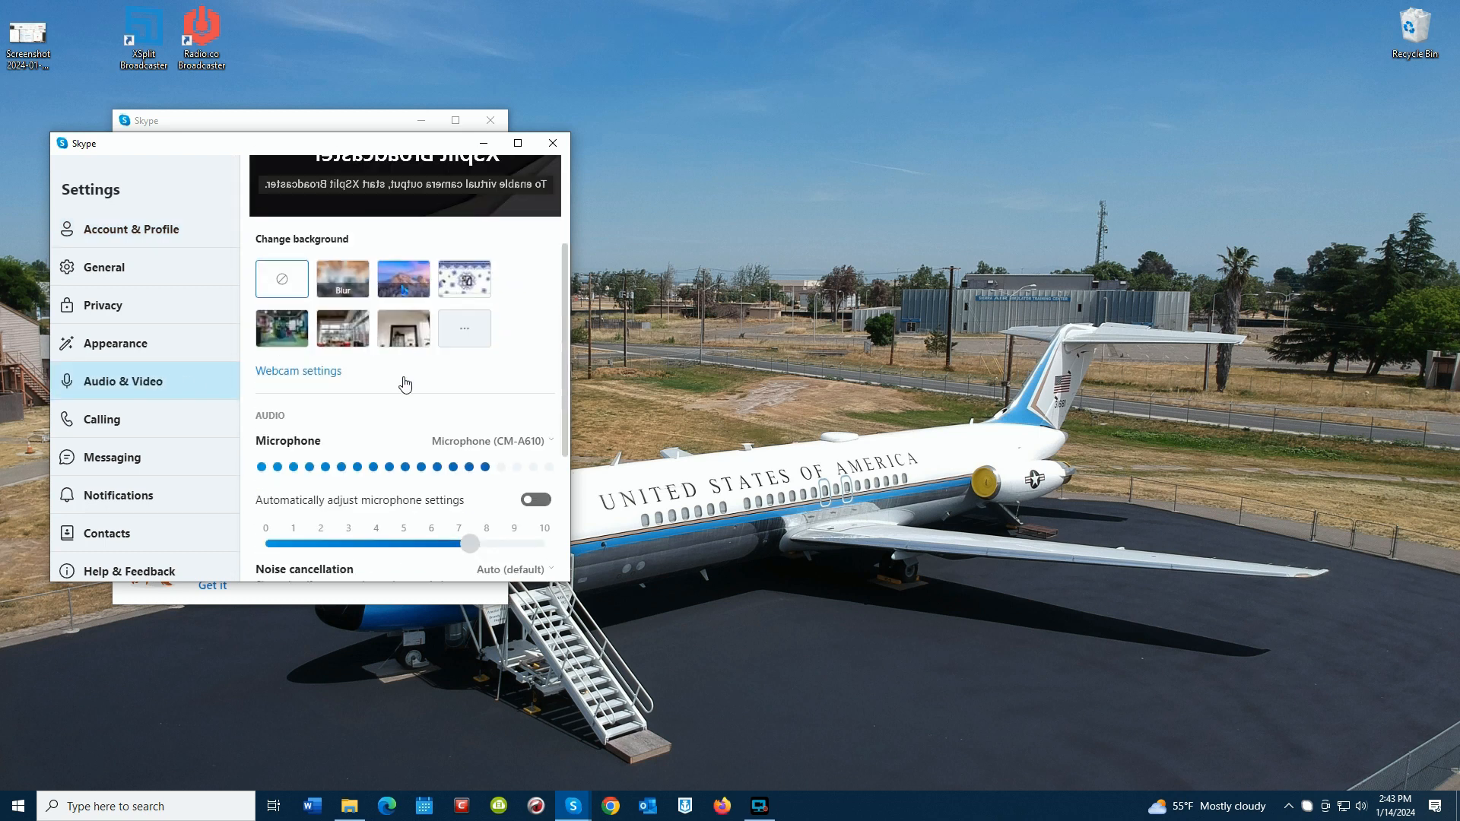
click(518, 143)
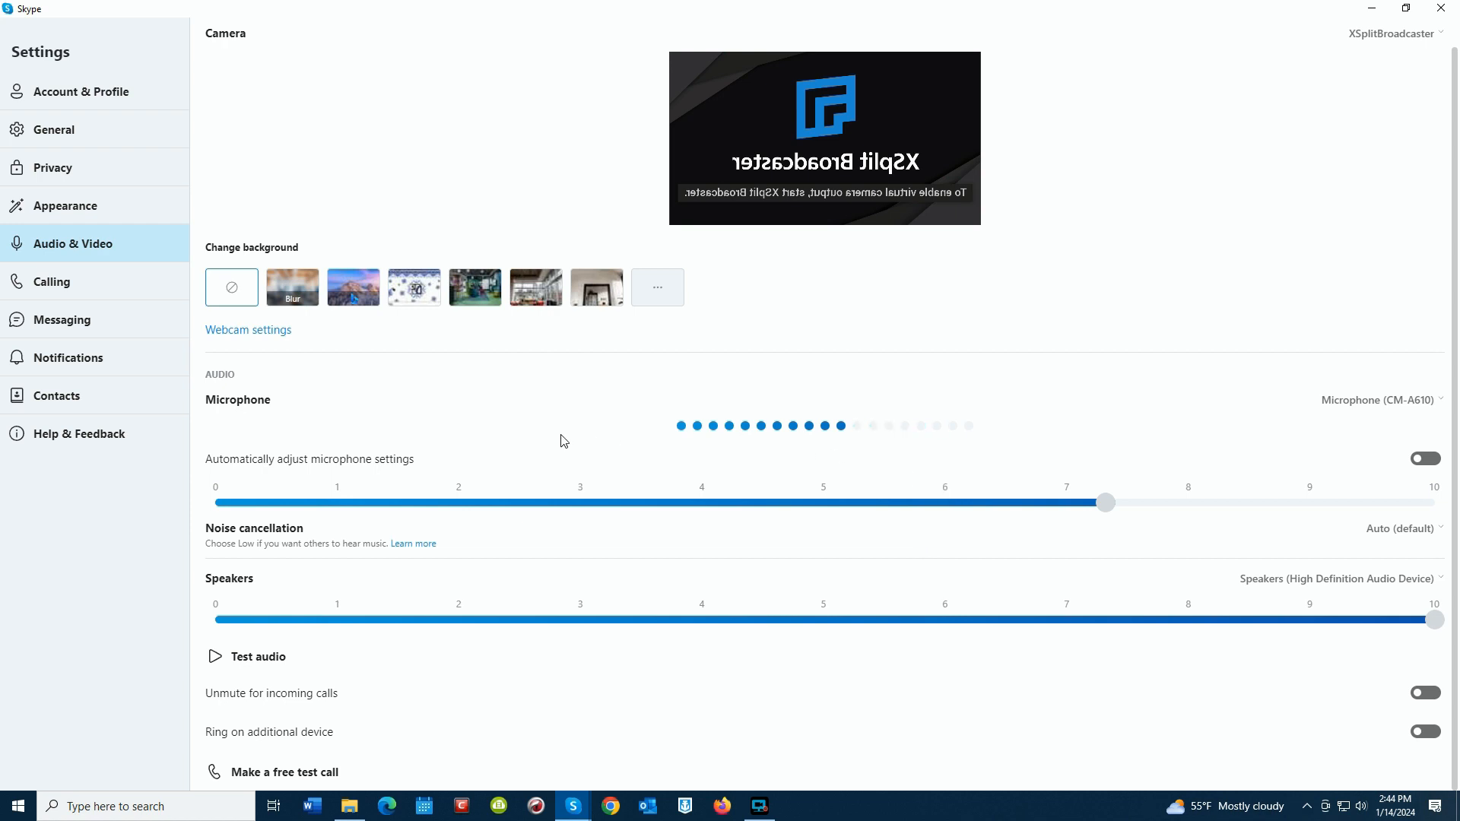
click(1405, 9)
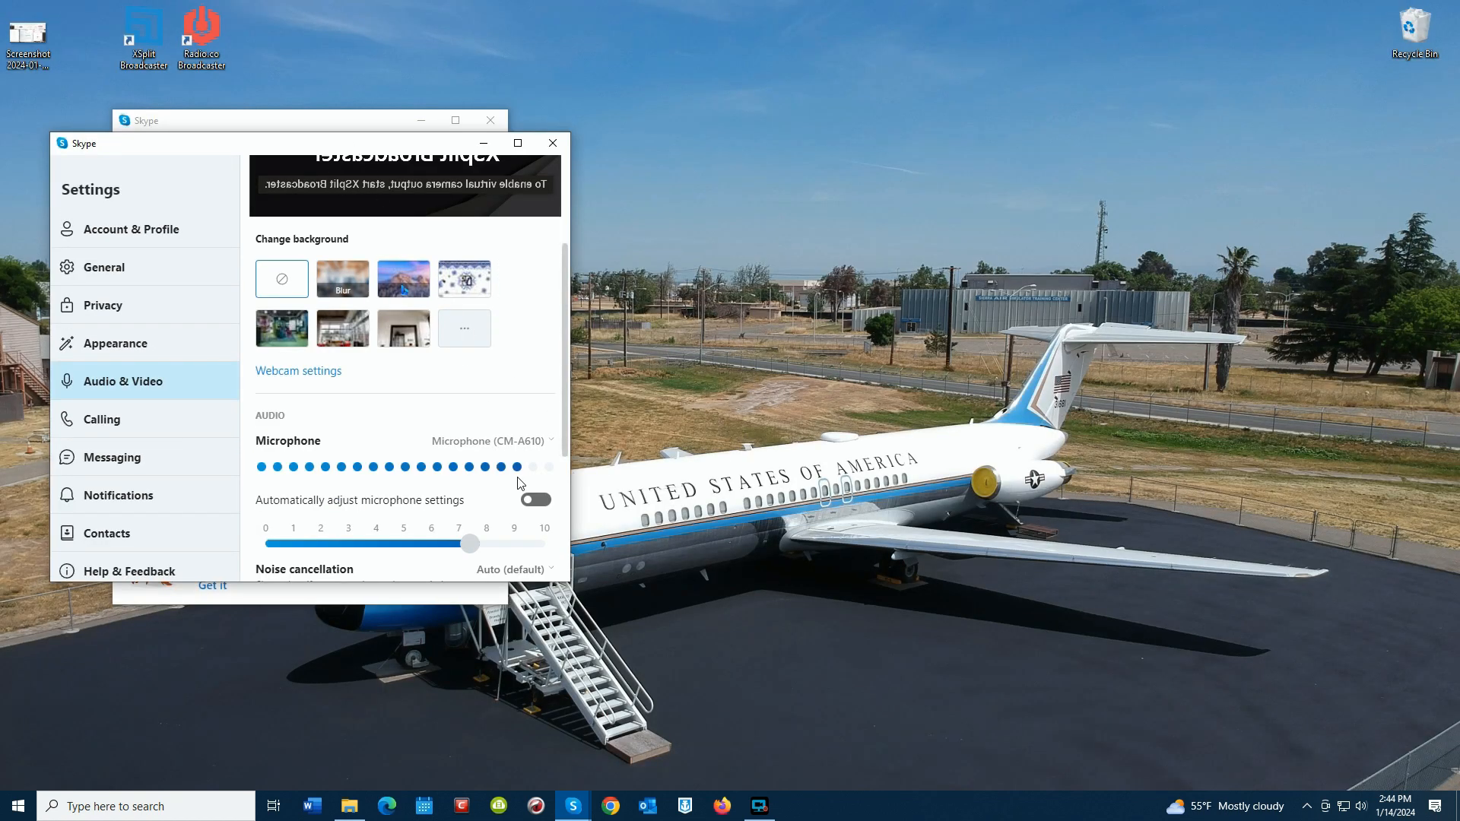
Launch XSplit Broadcaster and continue without upgrading to Premium.
click(756, 809)
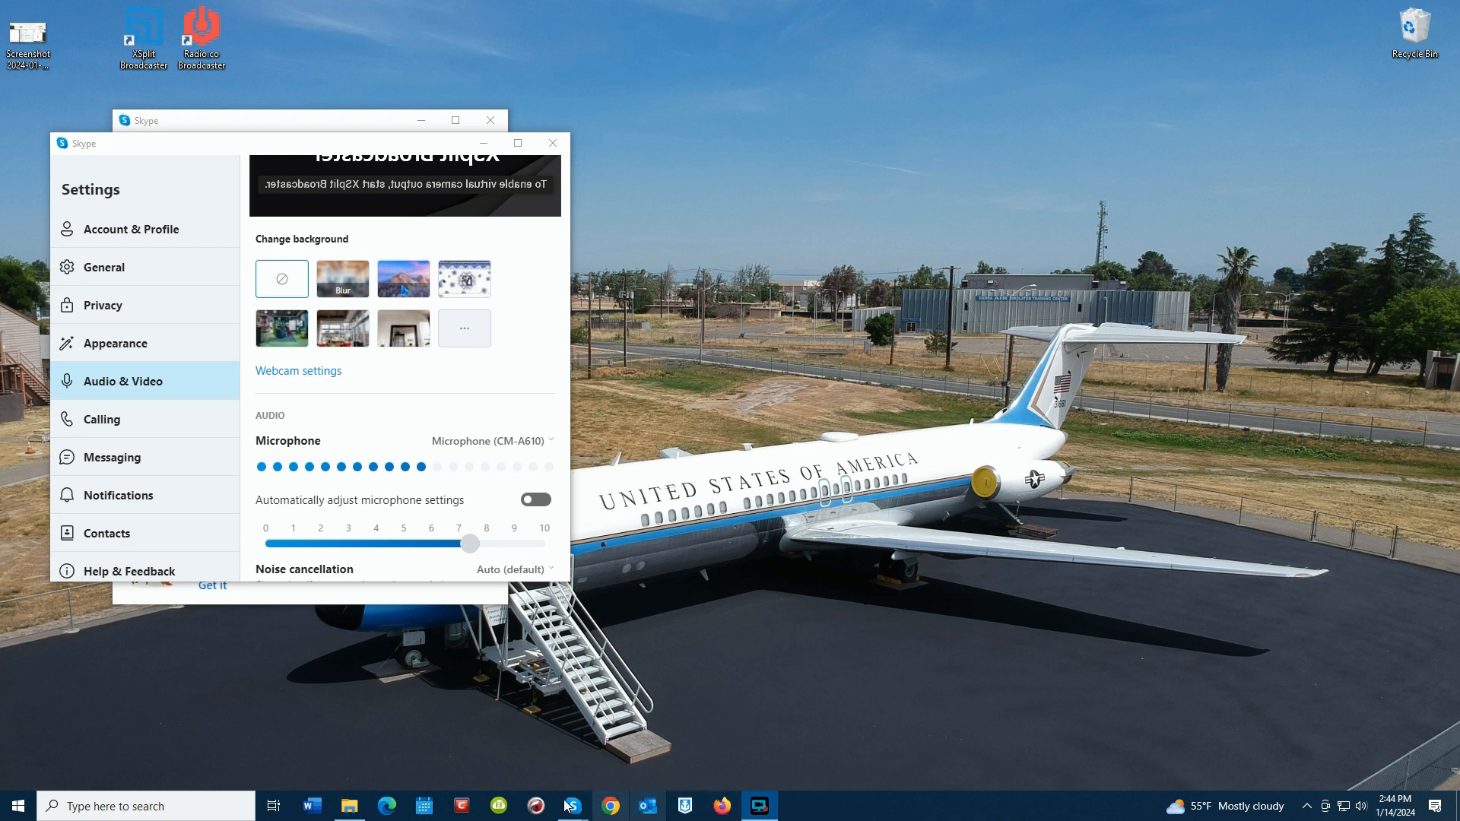
double_click(142, 41)
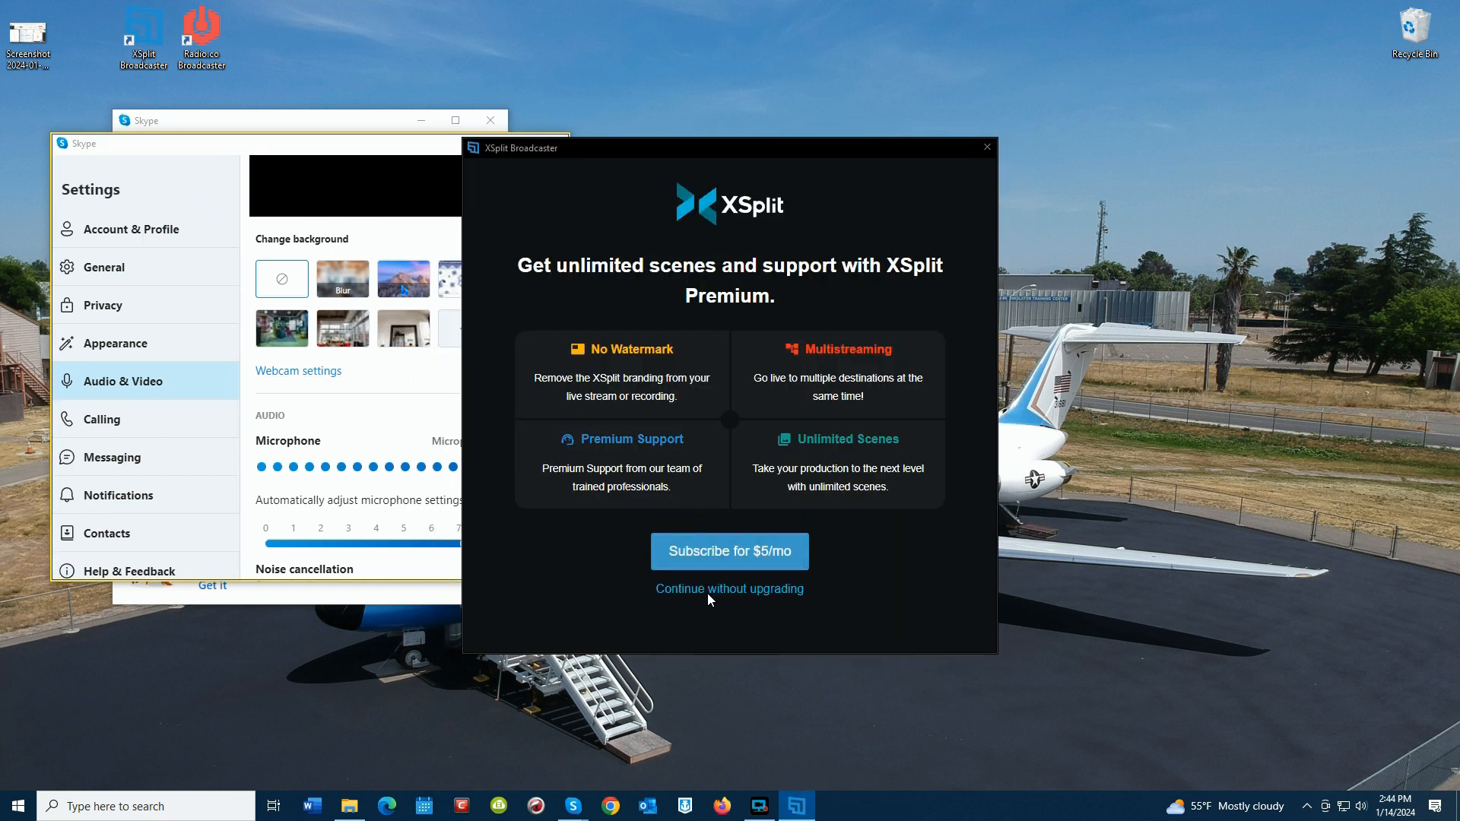
click(708, 589)
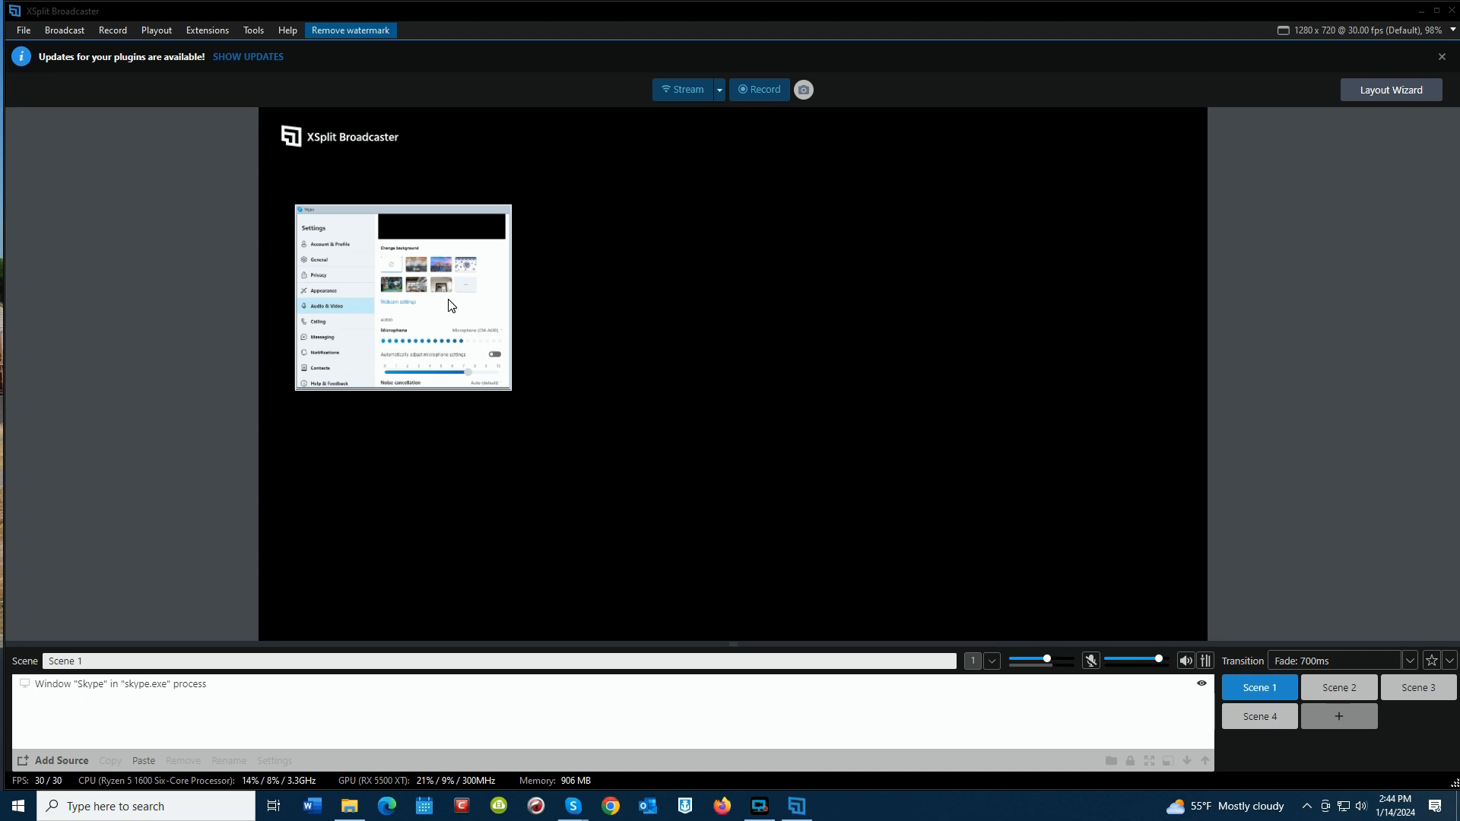
Check the Skype window source in Scene 1, unmute the microphone, and minimize XSplit Broadcaster.
click(110, 693)
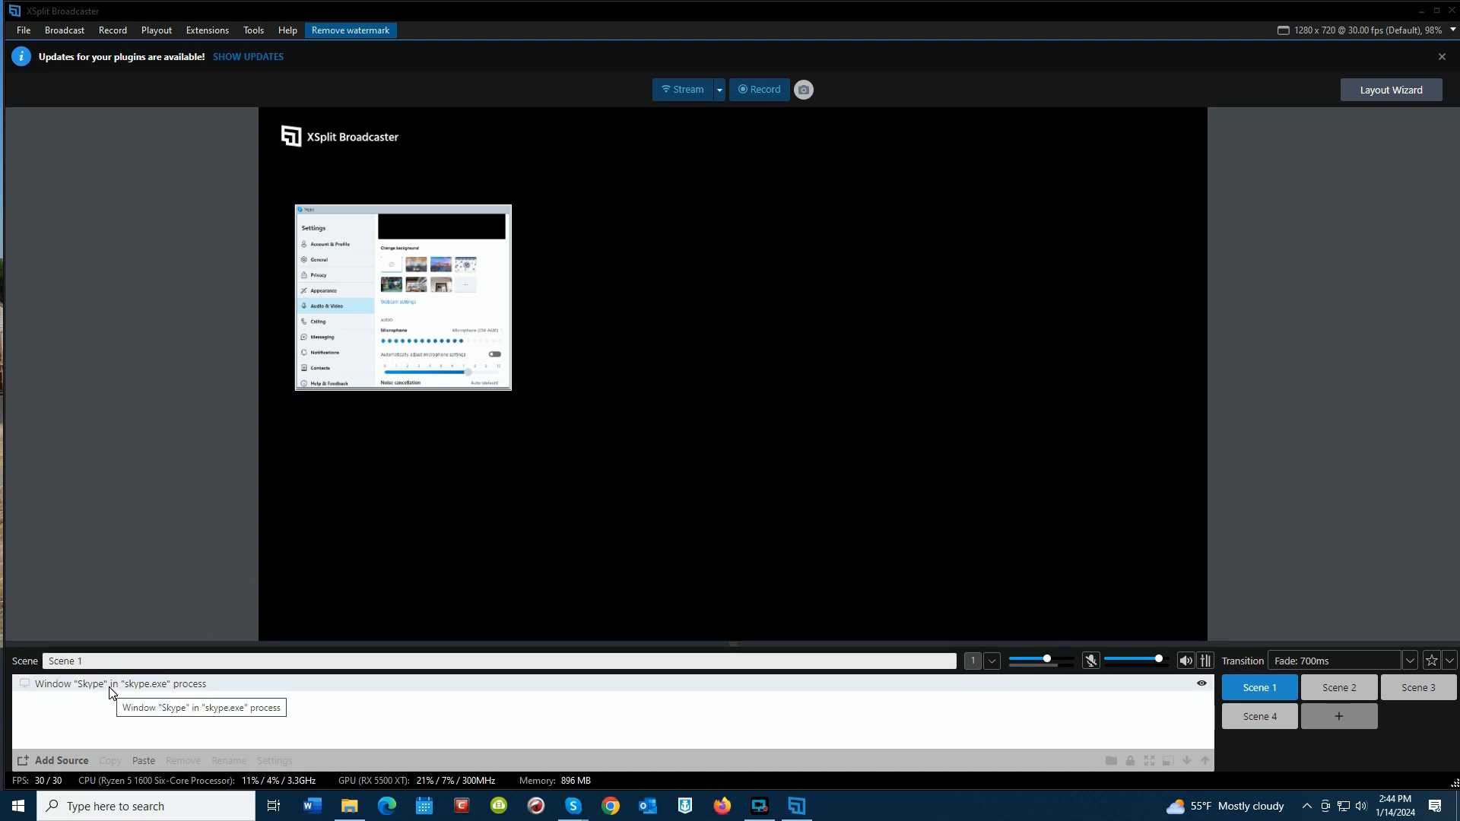
click(280, 708)
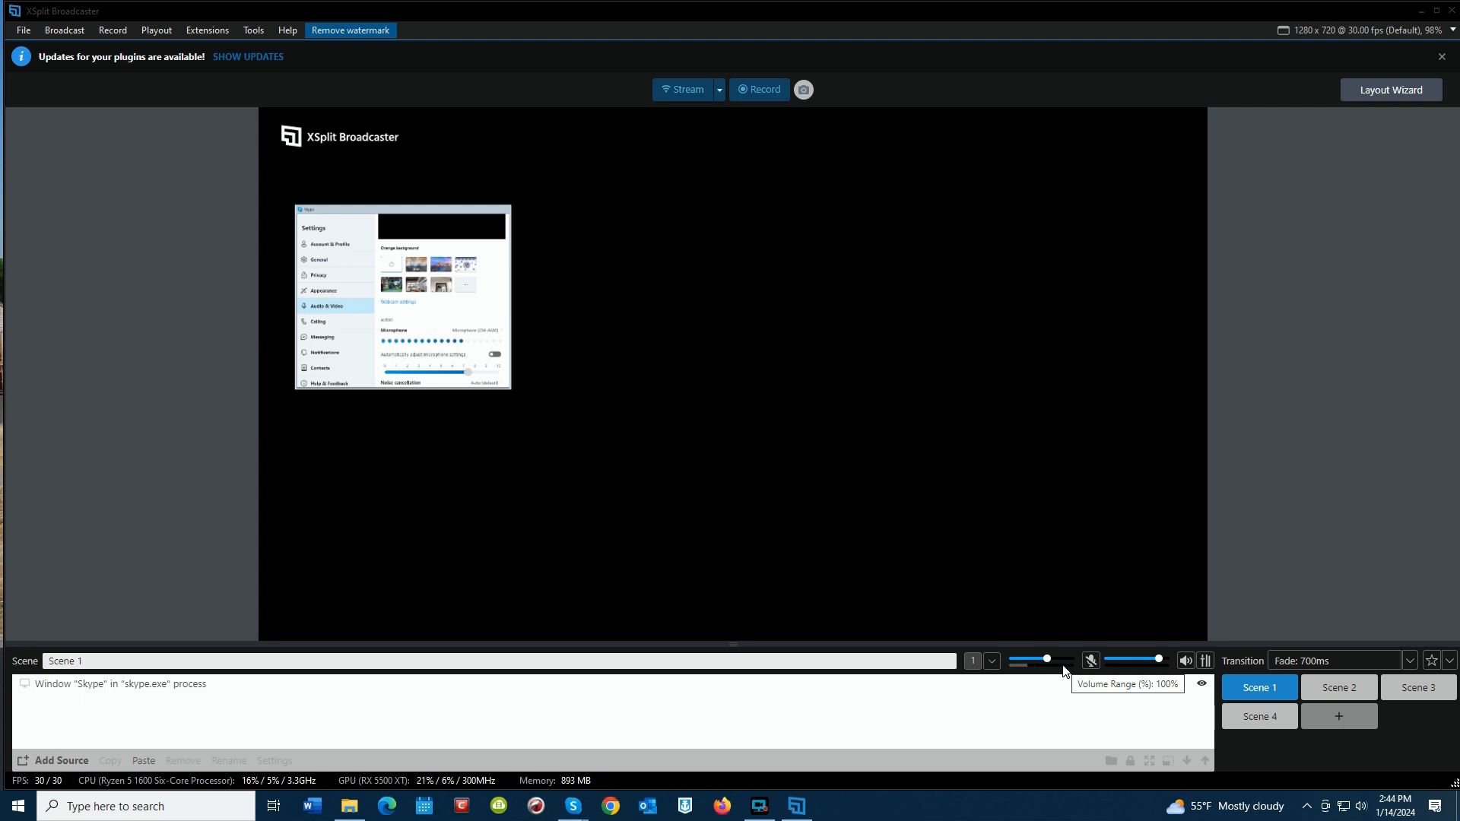
click(1090, 660)
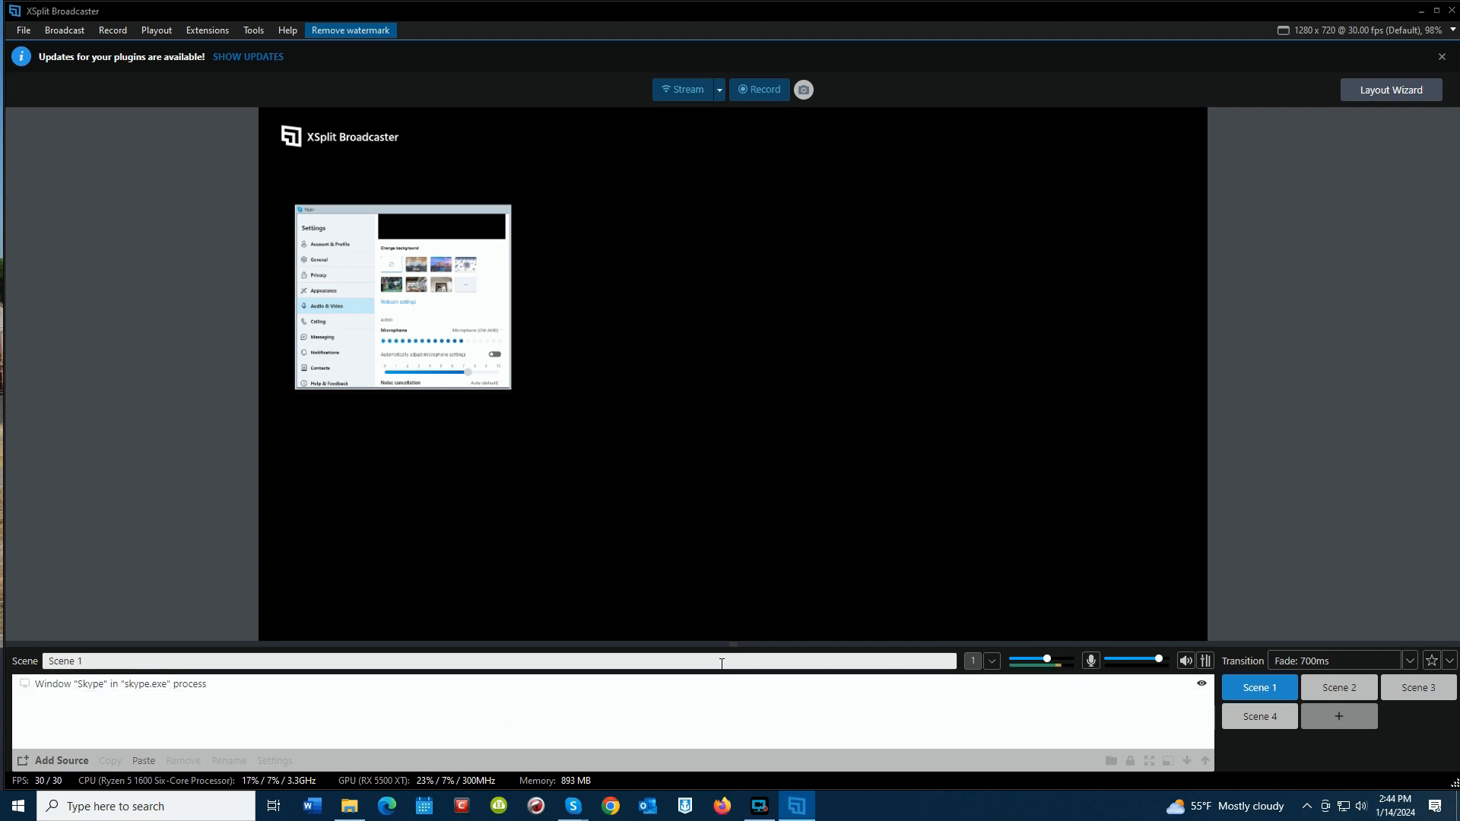
click(1419, 13)
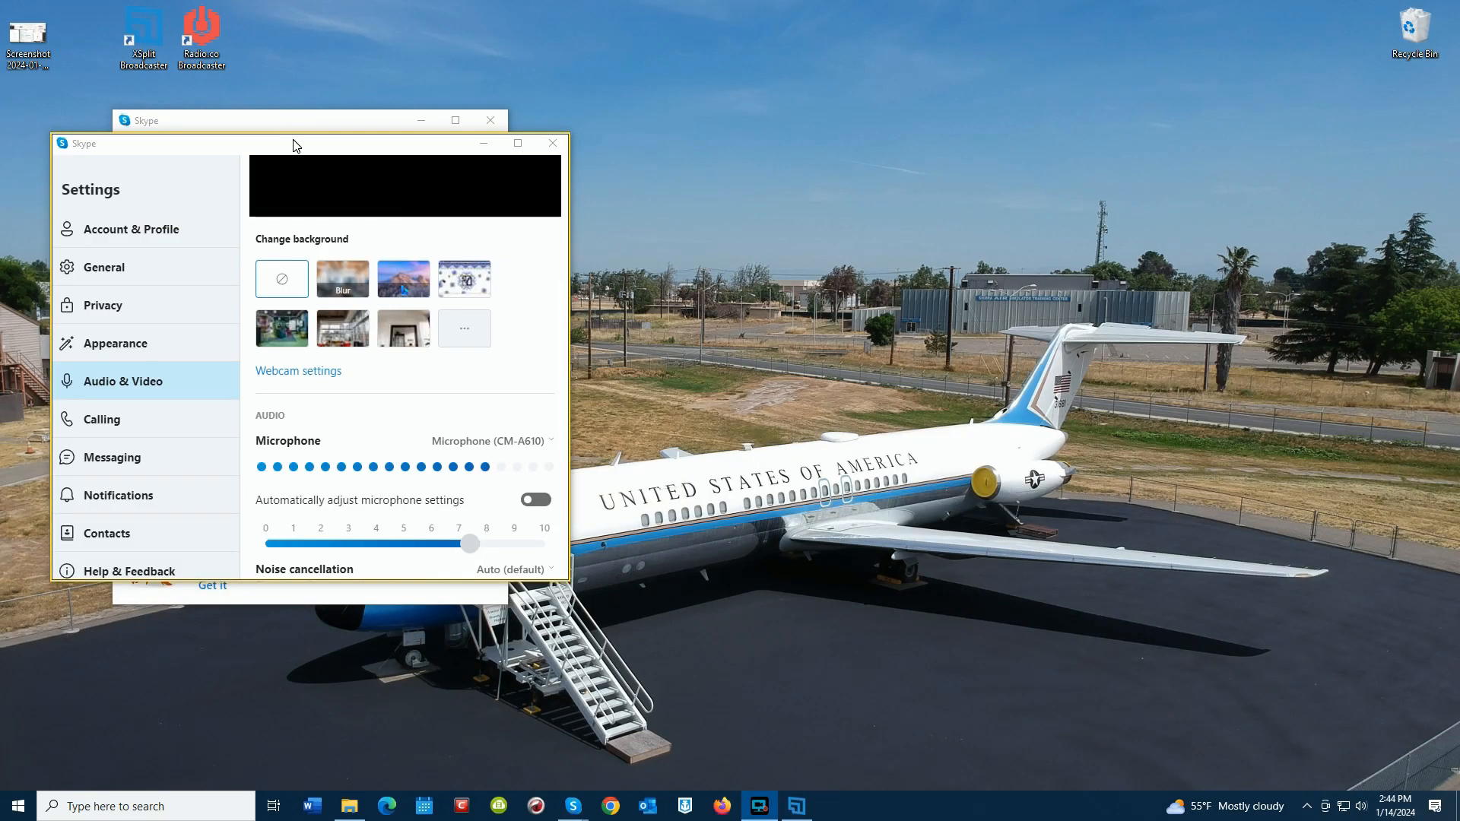
Launch Radio.co Broadcaster and place its window beside the Skype settings.
click(343, 148)
double_click(202, 34)
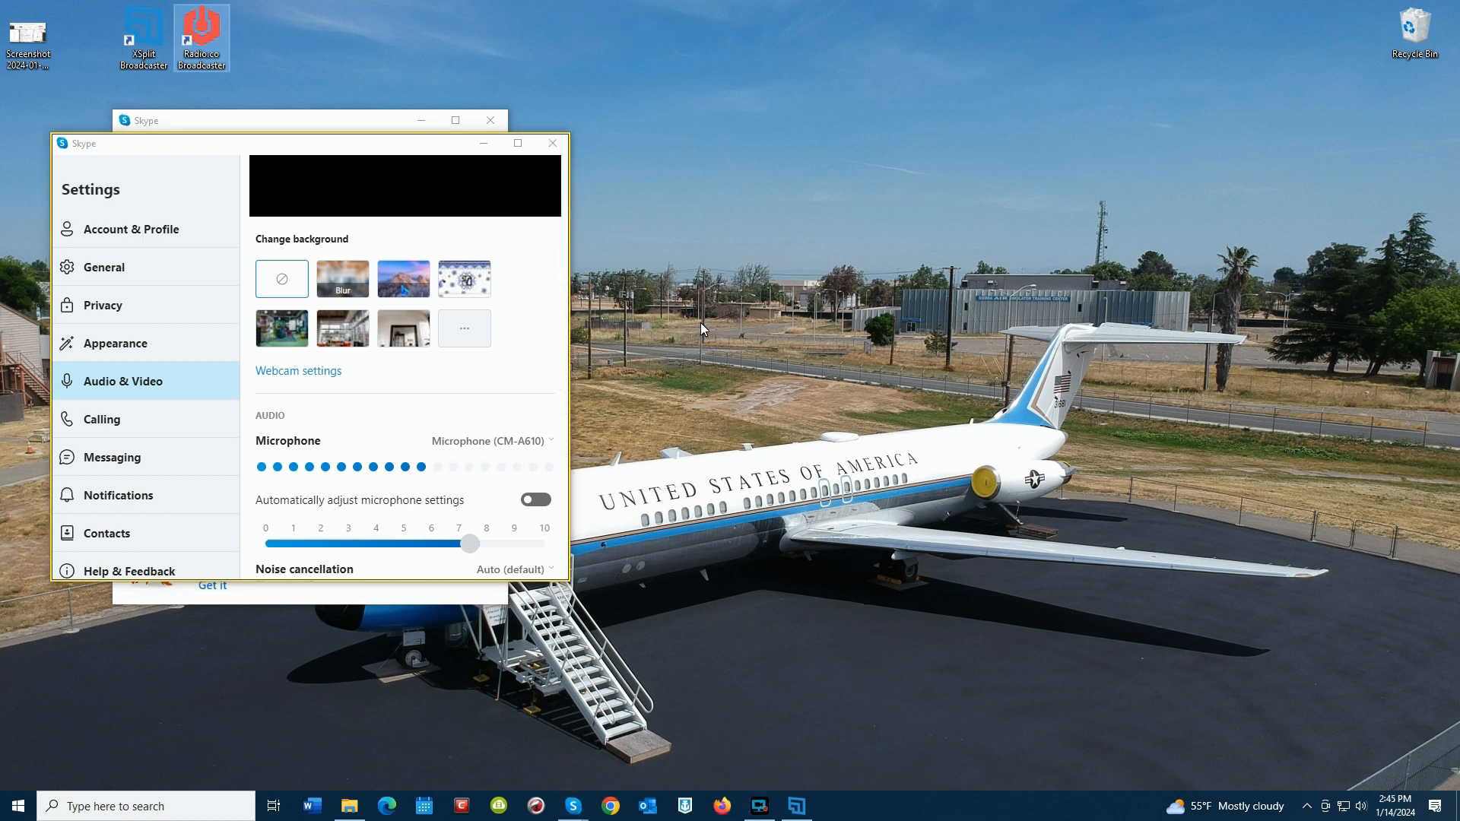
drag(697, 195, 902, 170)
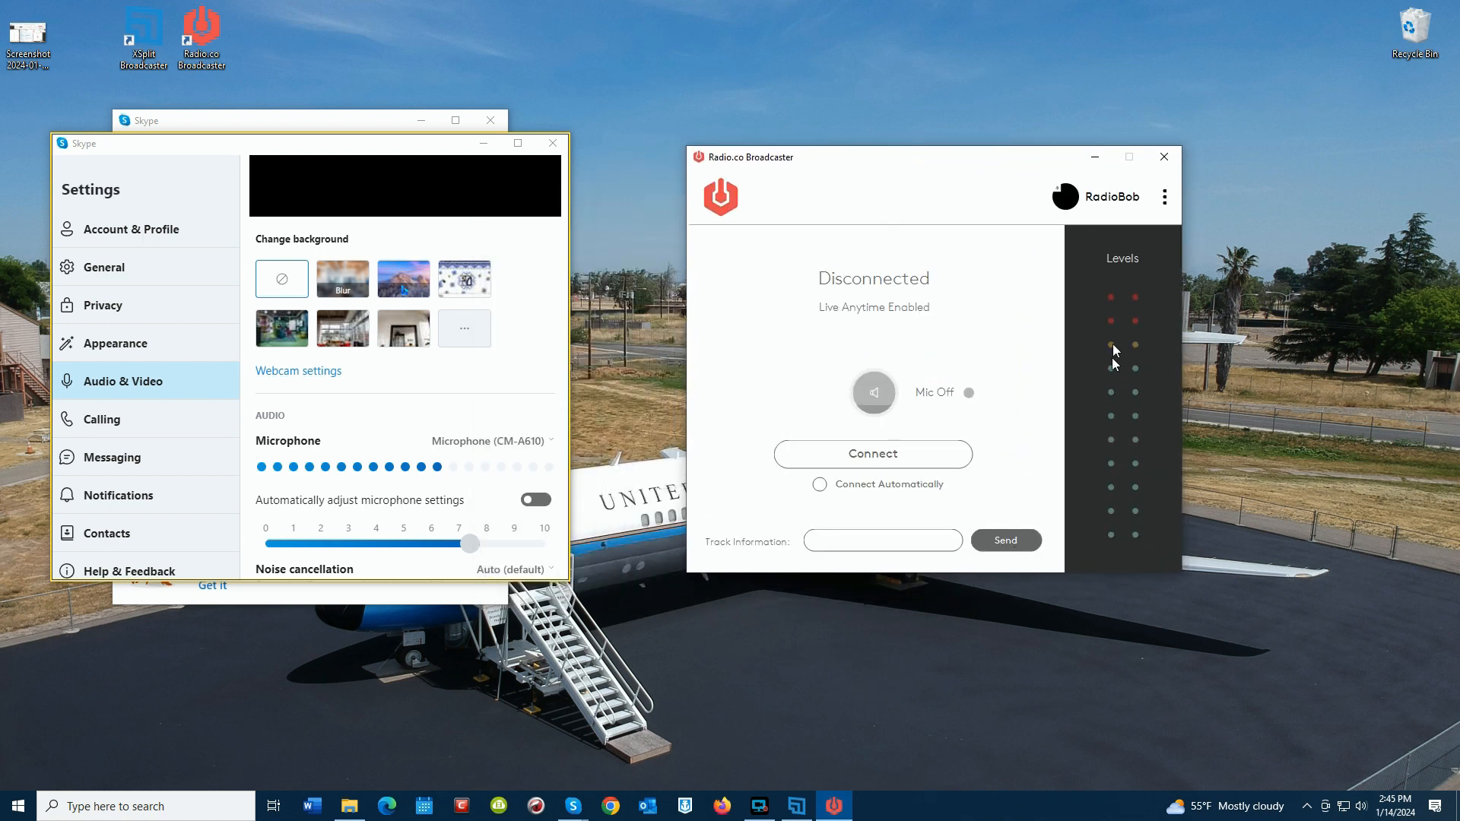
Save the Radio.co Broadcaster settings with Speakers (High Definition Audio Device) for music and Microphone (CM-A610) as microphone input.
click(1164, 199)
click(1147, 226)
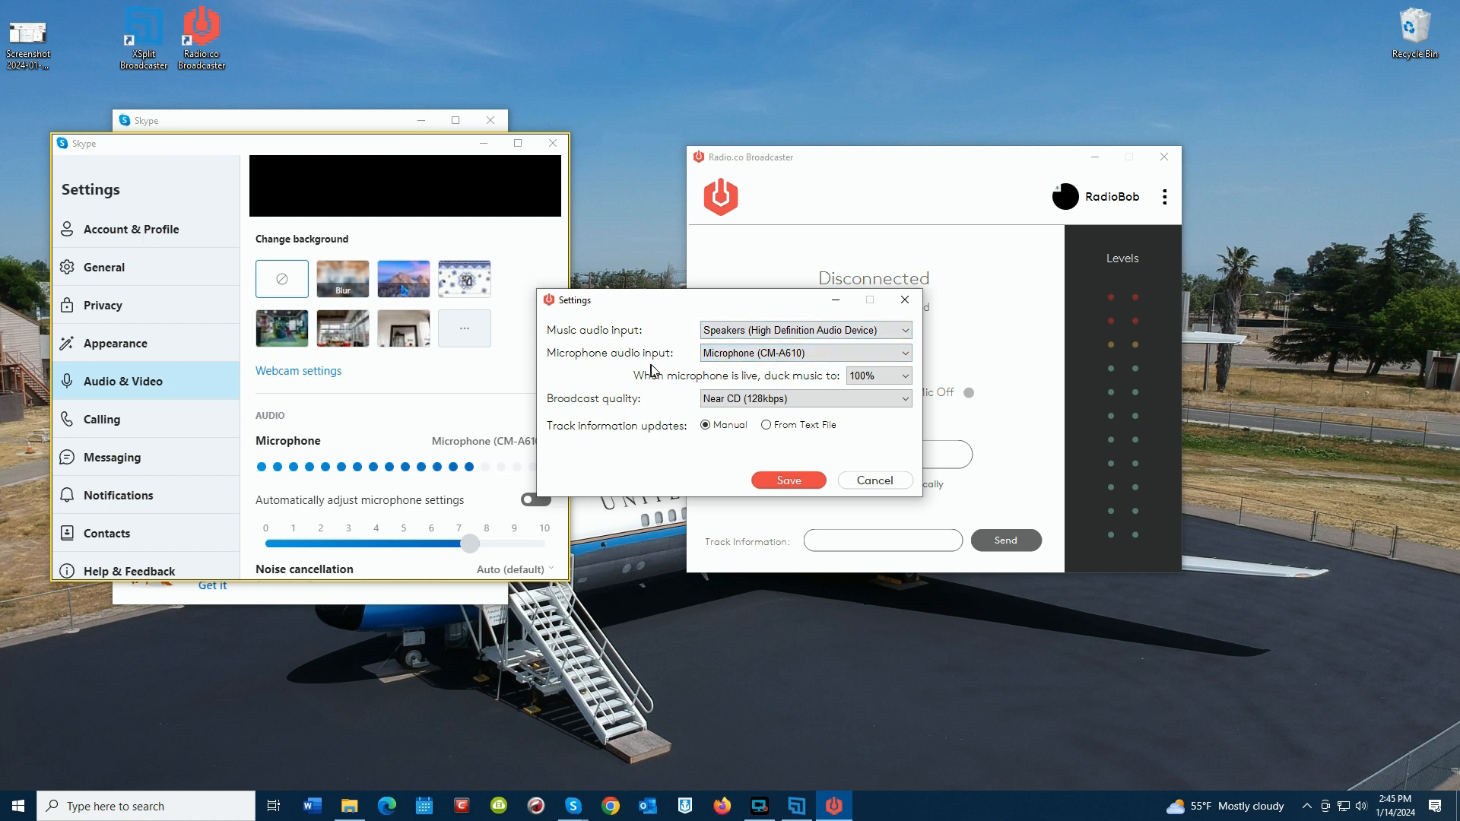
click(906, 353)
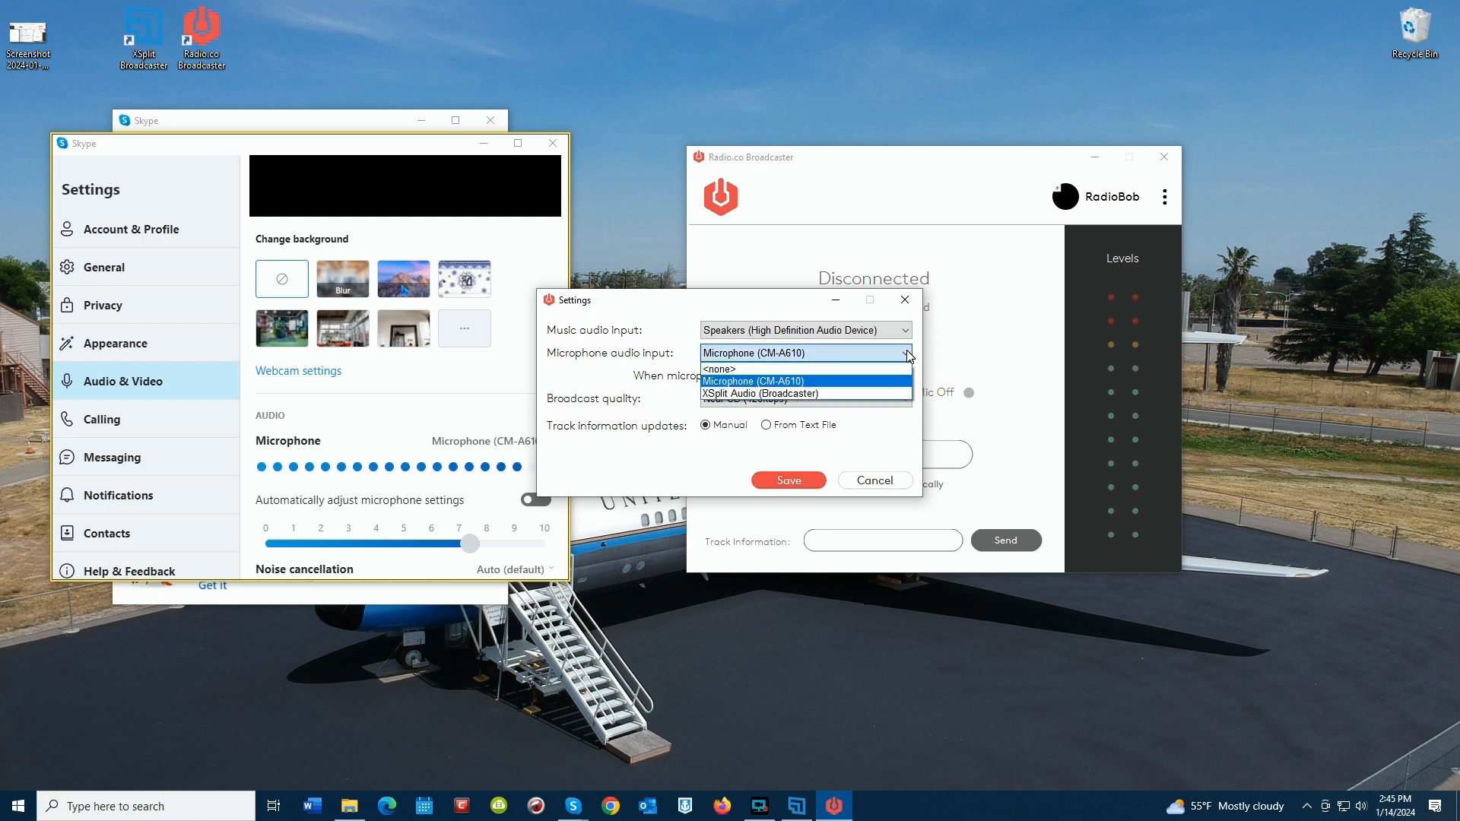
click(906, 351)
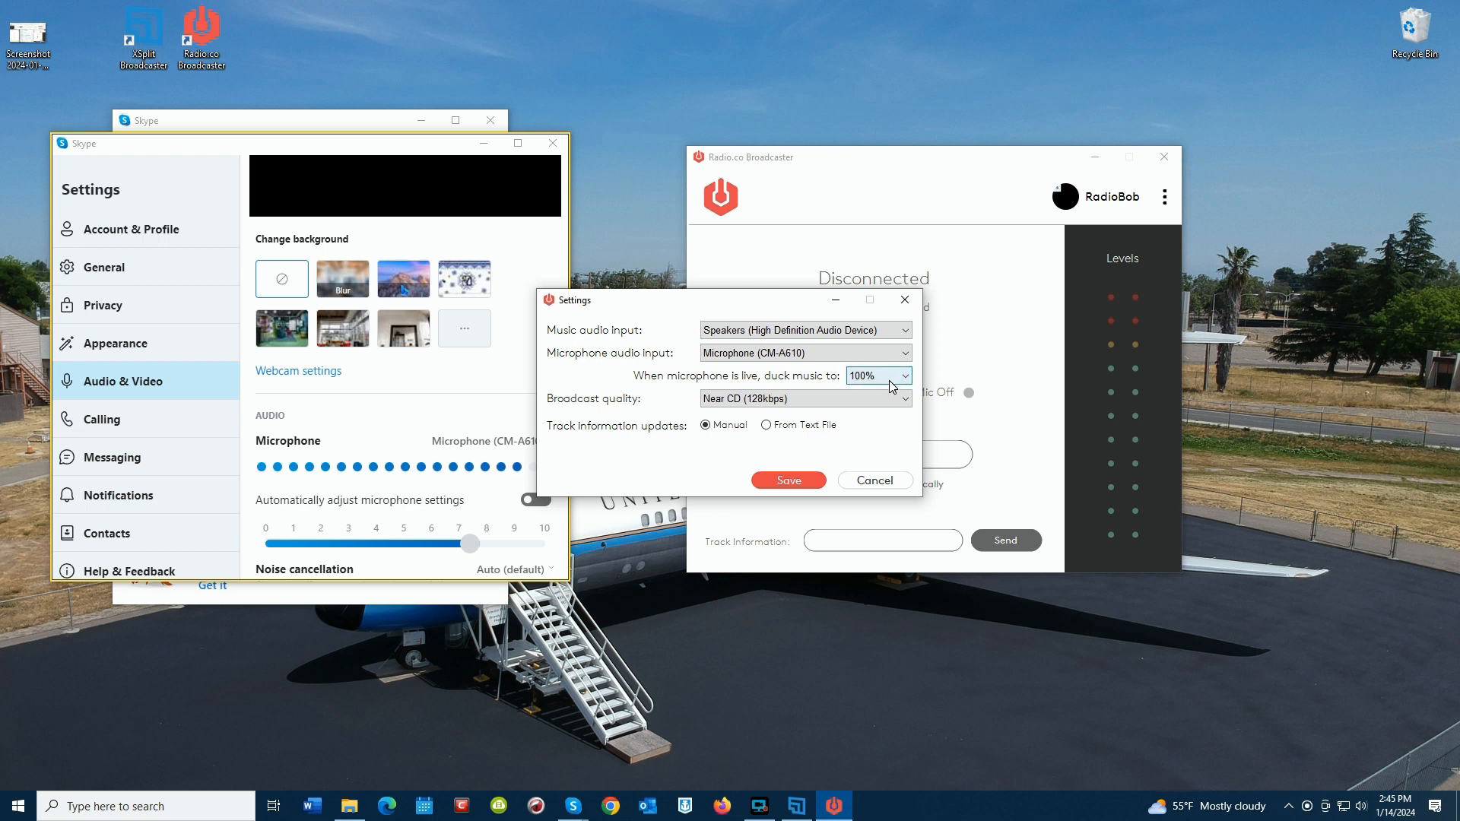
click(787, 482)
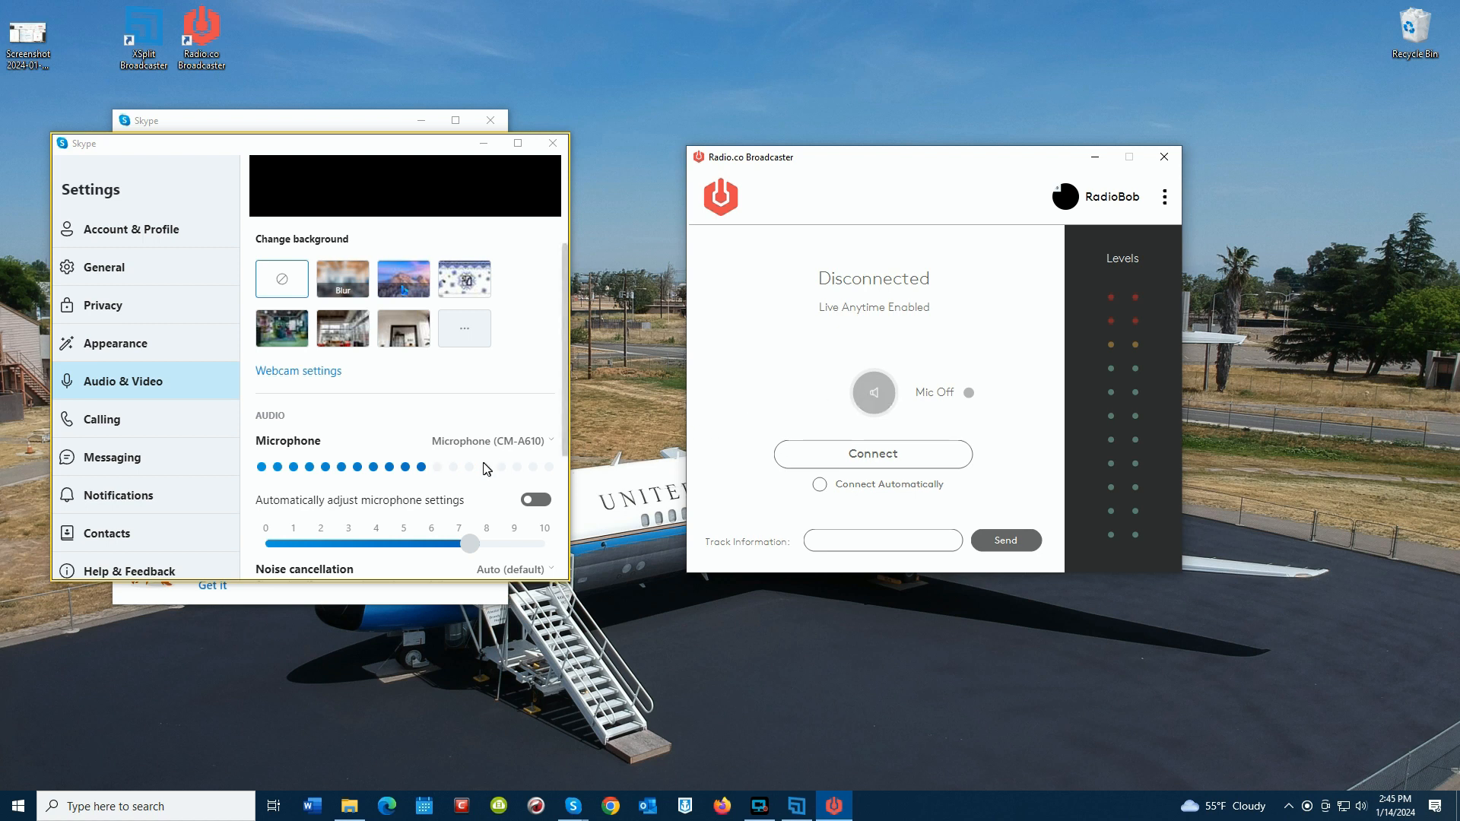
Switch to XSplit Broadcaster to check its Scene 1 source and microphone level, and minimize it again.
click(796, 806)
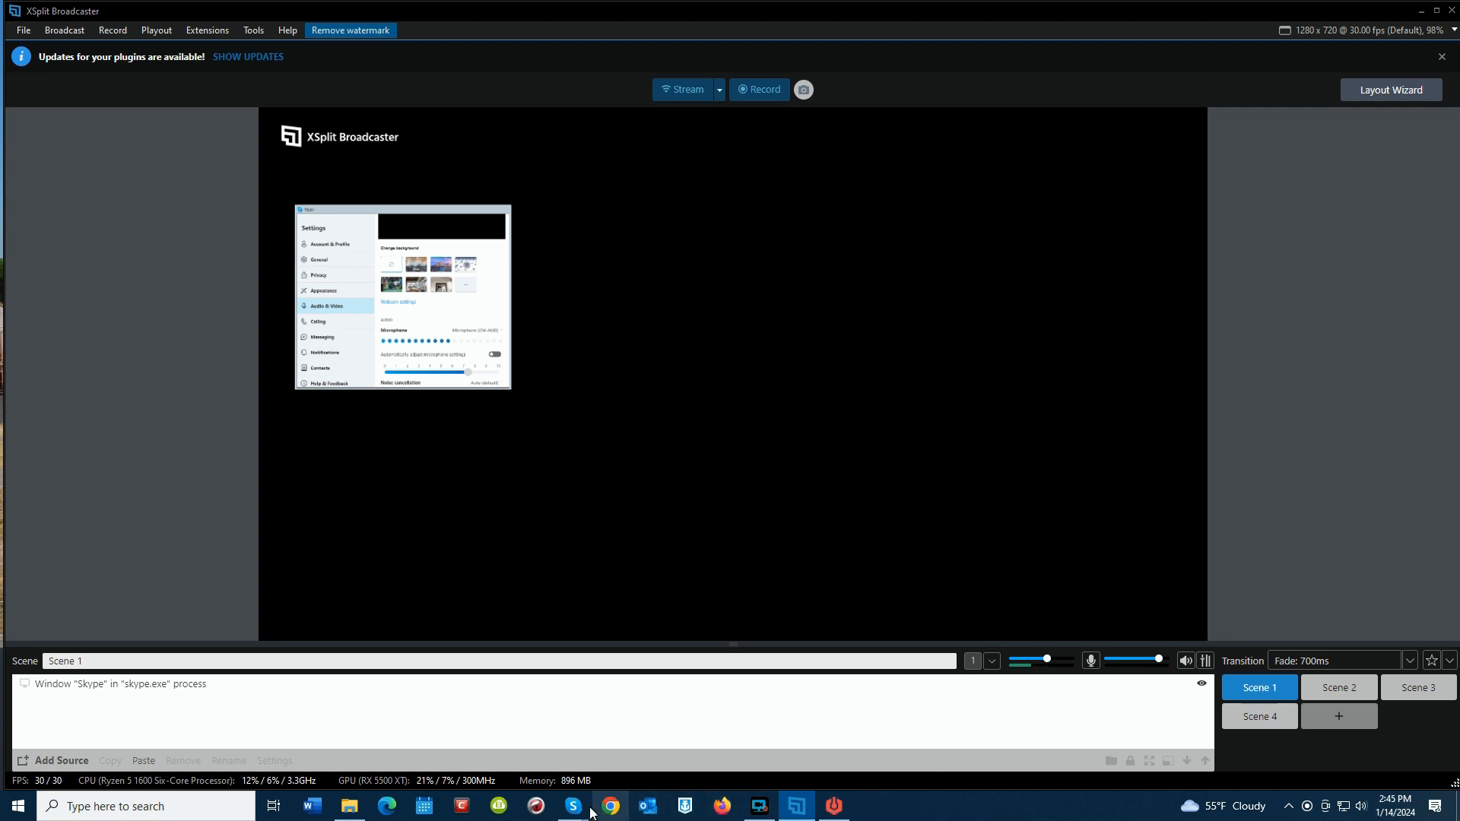
mouse_move(575, 807)
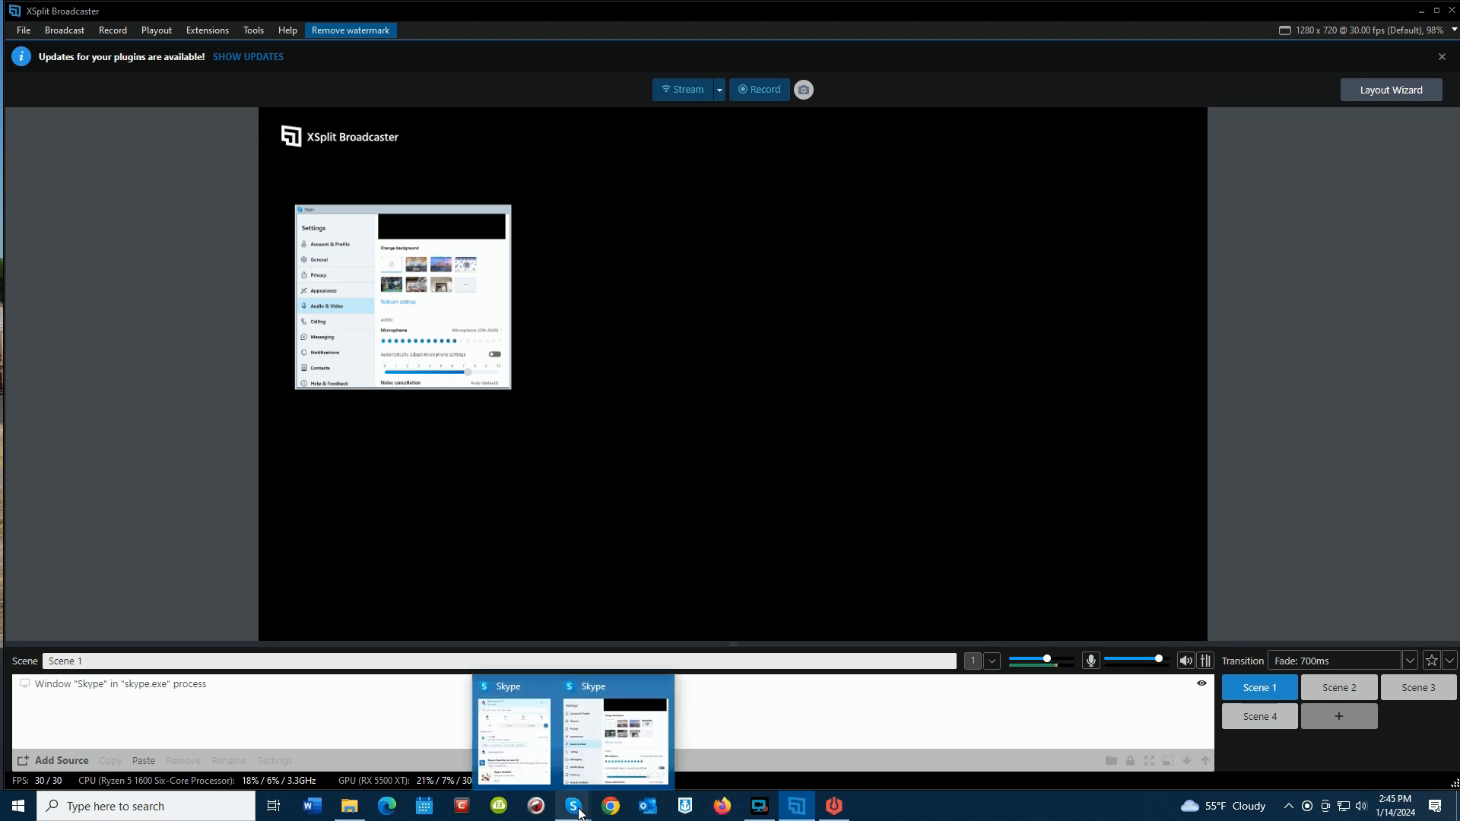
click(1419, 11)
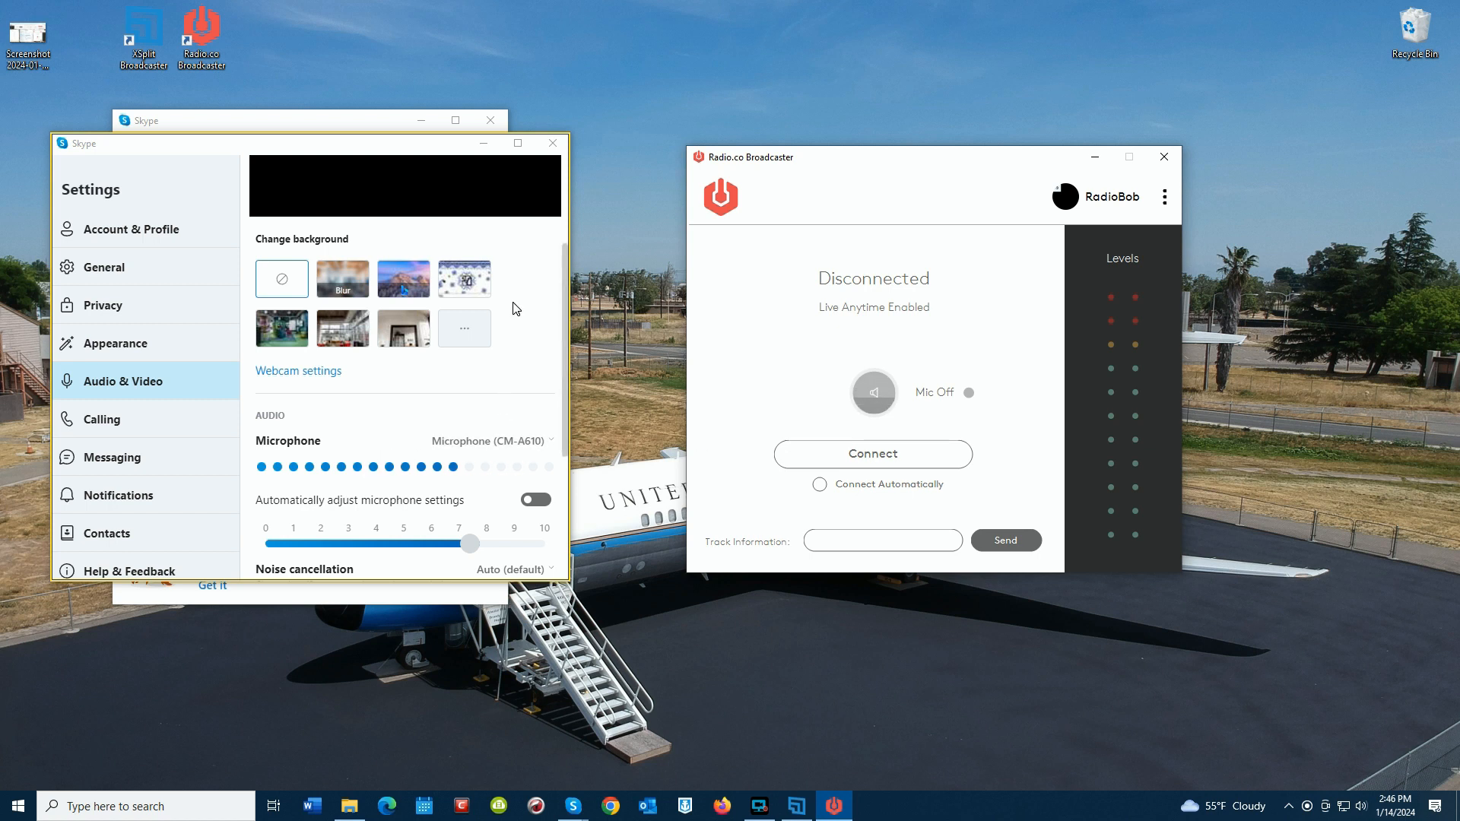
Play Skype's test audio with the speaker volume lowered to about 4.6 and check the sound level in XSplit Broadcaster.
scroll(477, 415, down, 3)
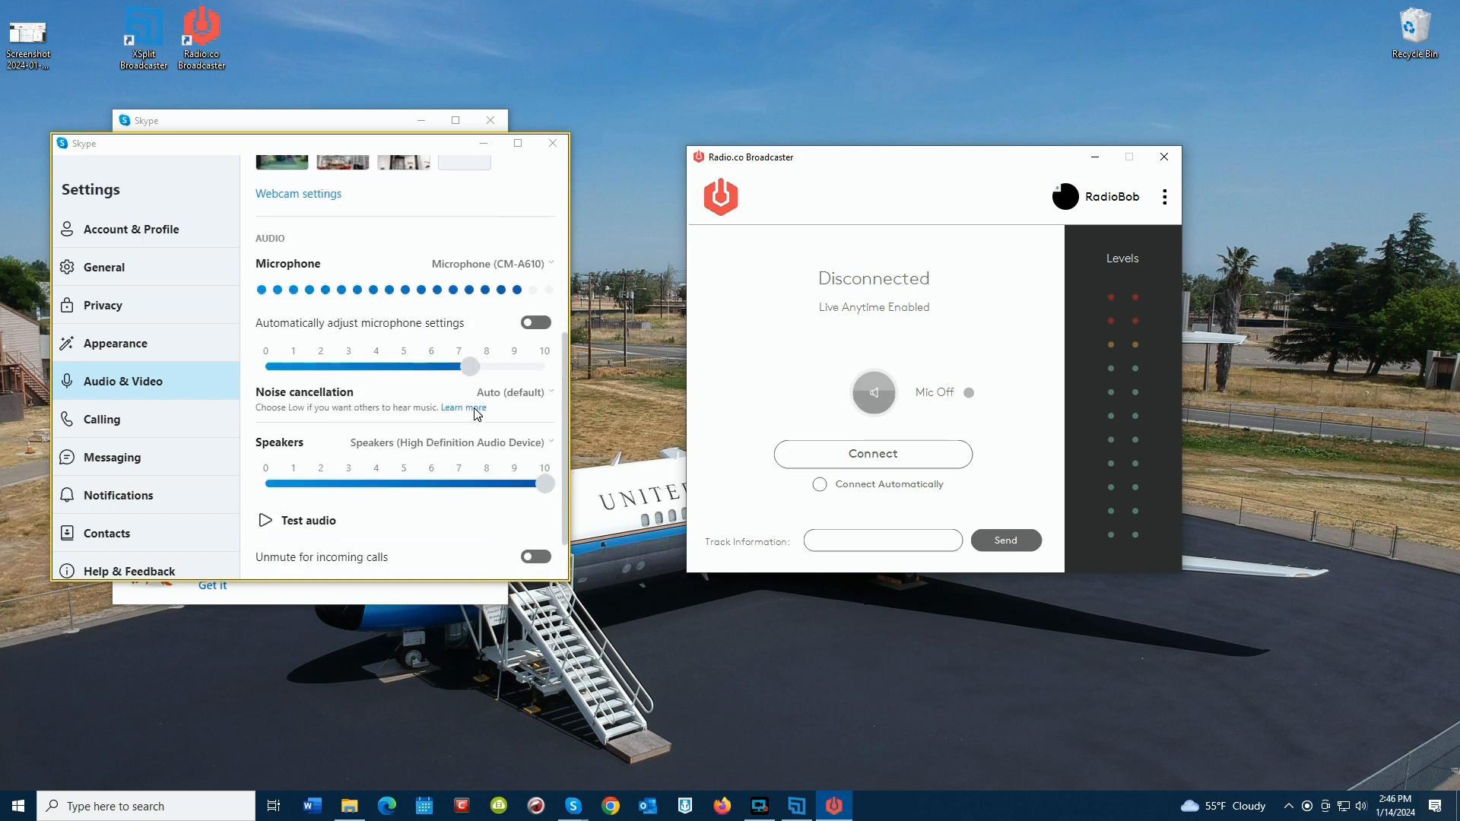
click(263, 524)
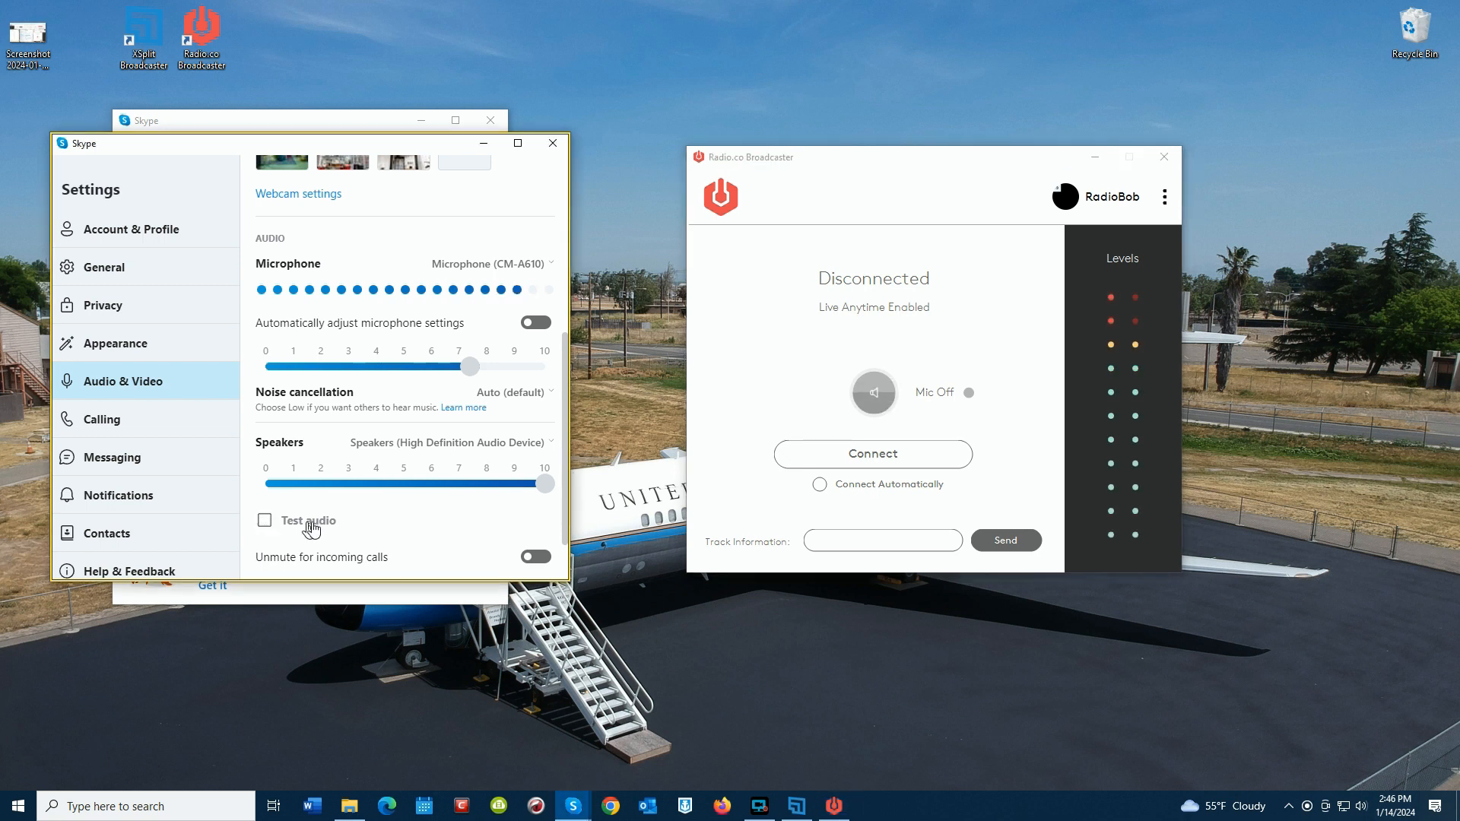
drag(545, 485, 390, 495)
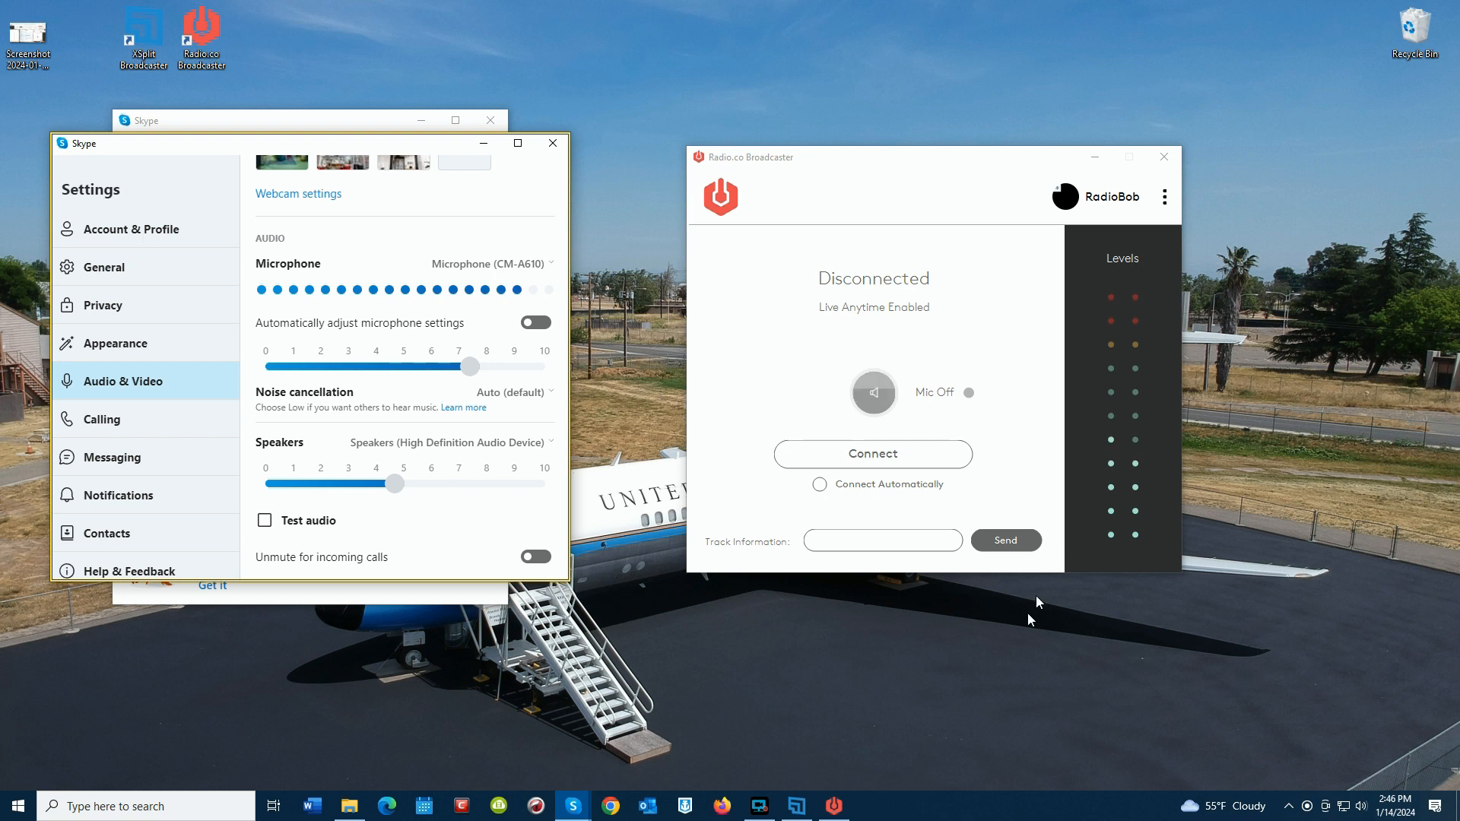
click(791, 809)
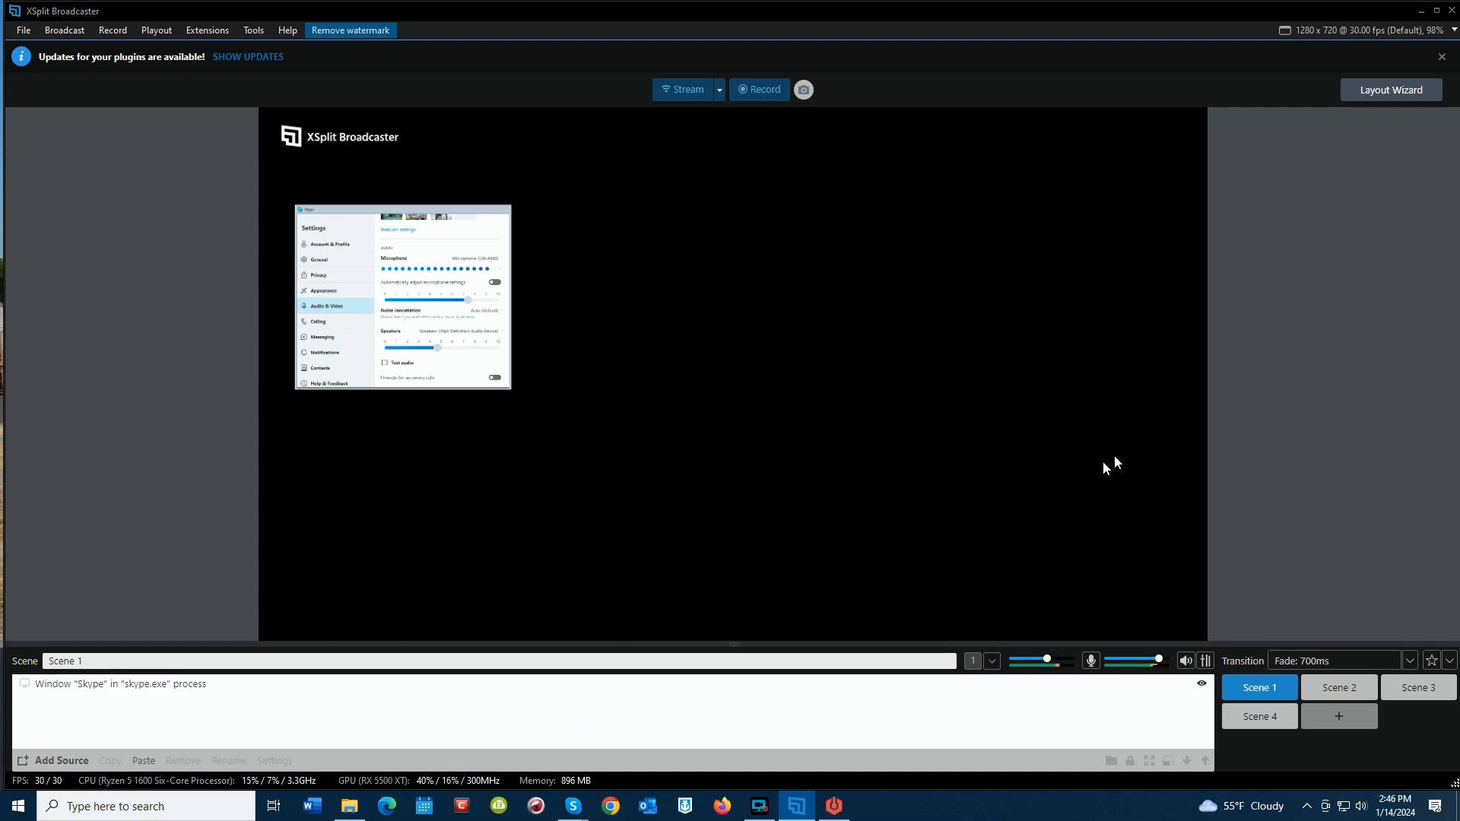
click(1419, 11)
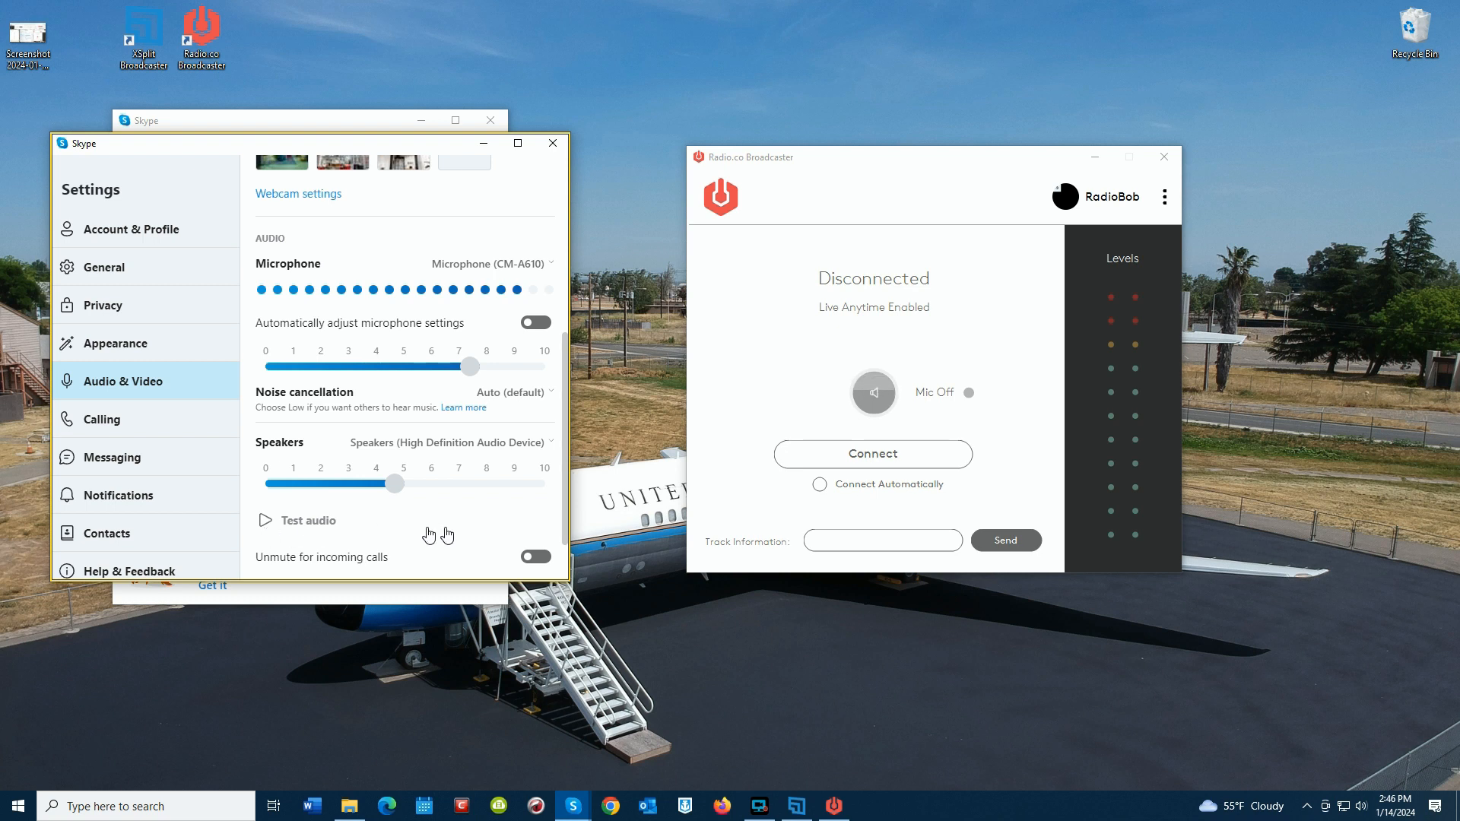
Connect Radio.co Broadcaster to the station for a live broadcast and turn its microphone on.
click(875, 460)
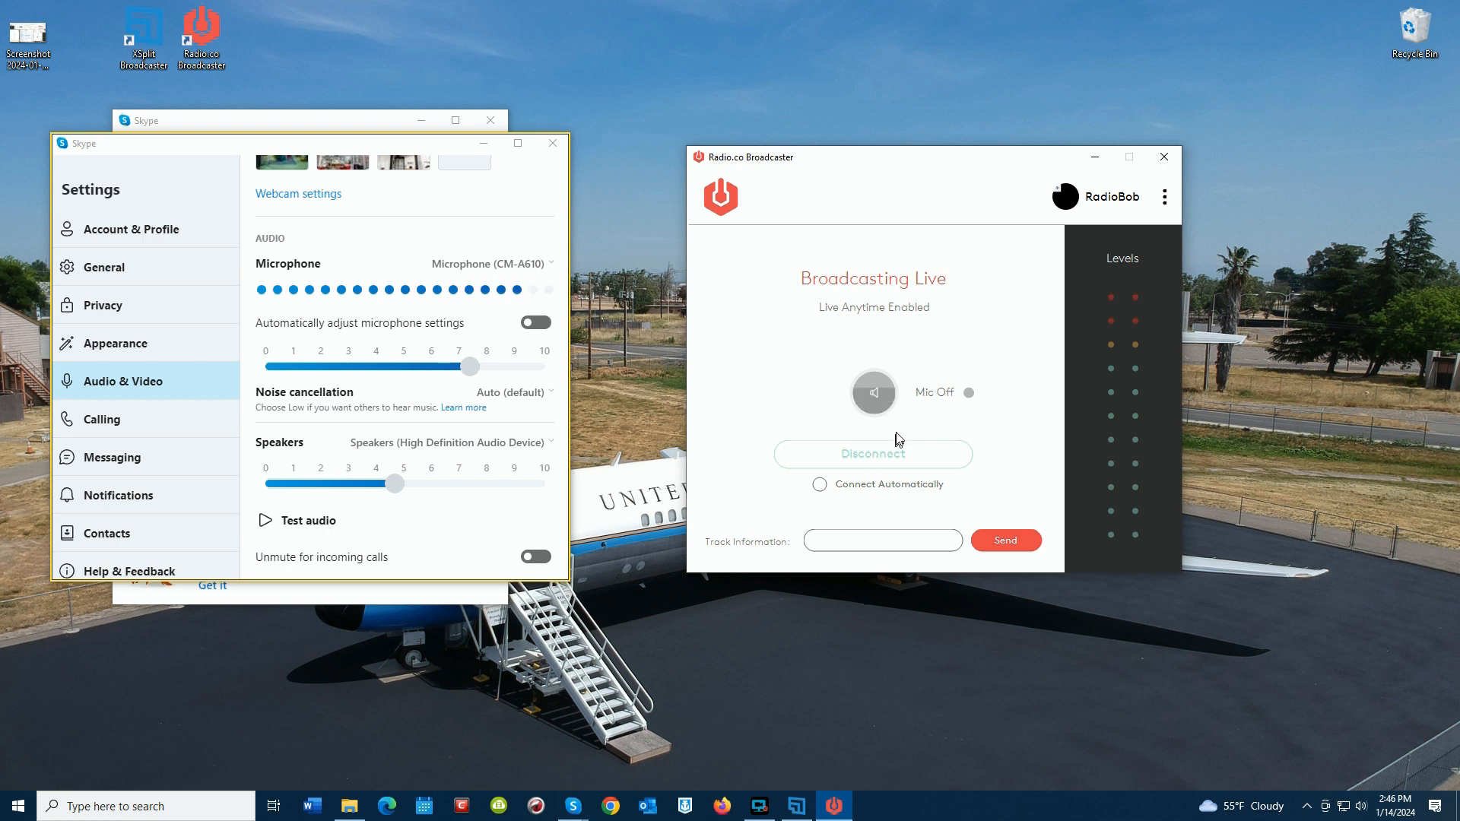
click(874, 399)
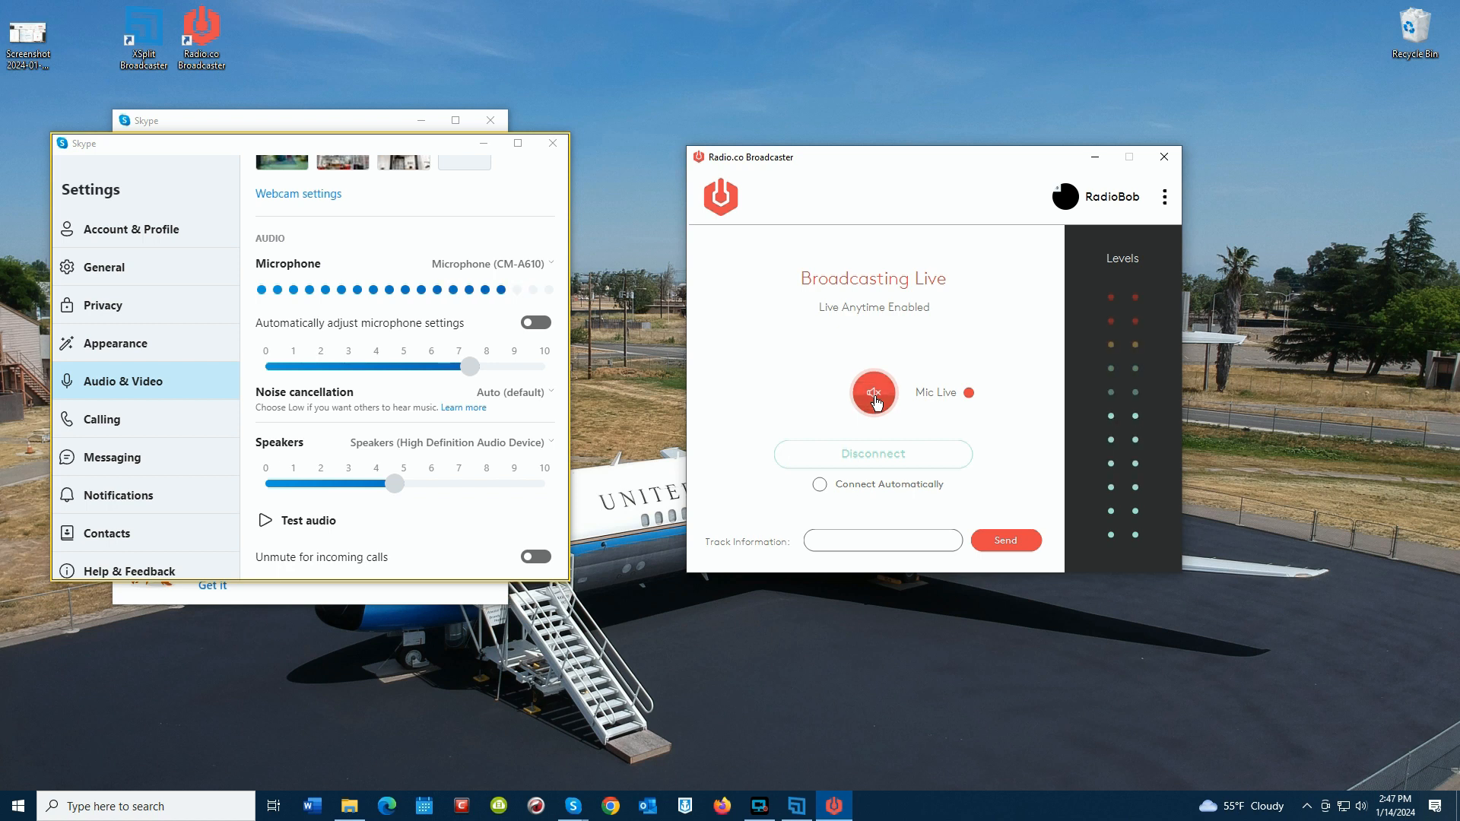
Switch to XSplit Broadcaster to check the audio levels during the live Skype phone call.
click(714, 479)
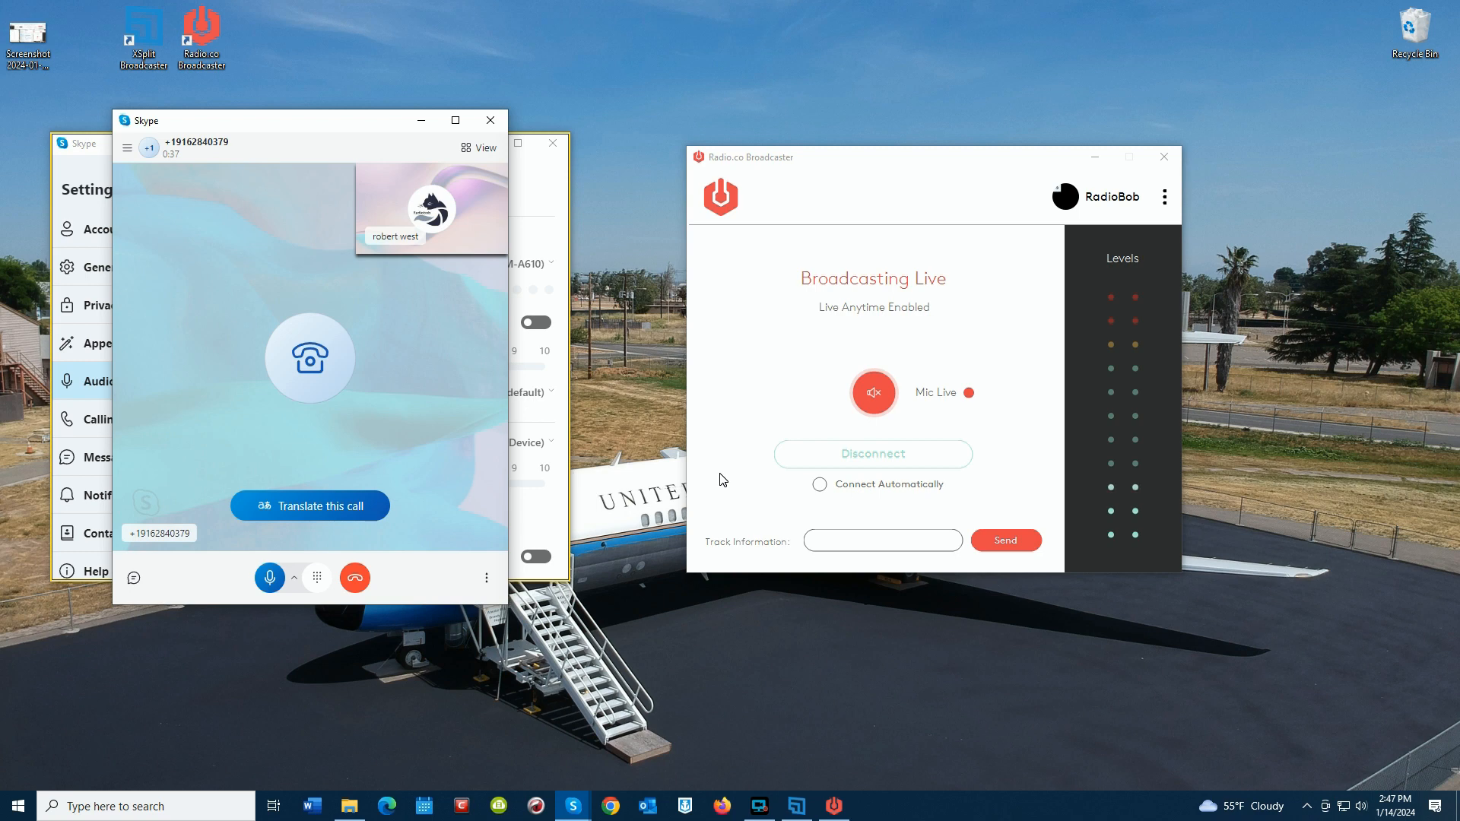
click(807, 813)
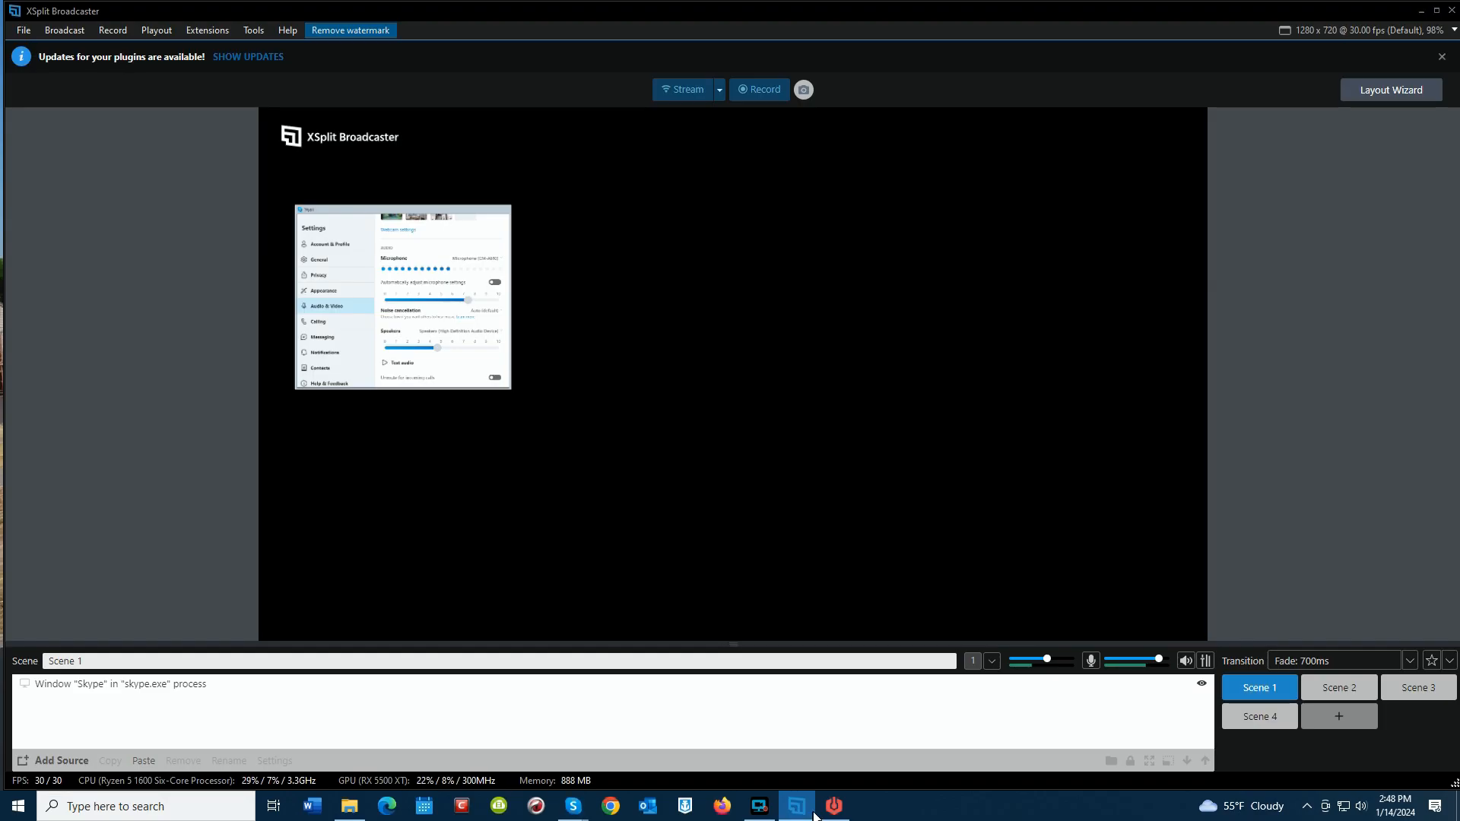
Minimize XSplit Broadcaster, then end the live broadcast by disconnecting Radio.co Broadcaster from the station and turning its microphone off.
mouse_move(1161, 666)
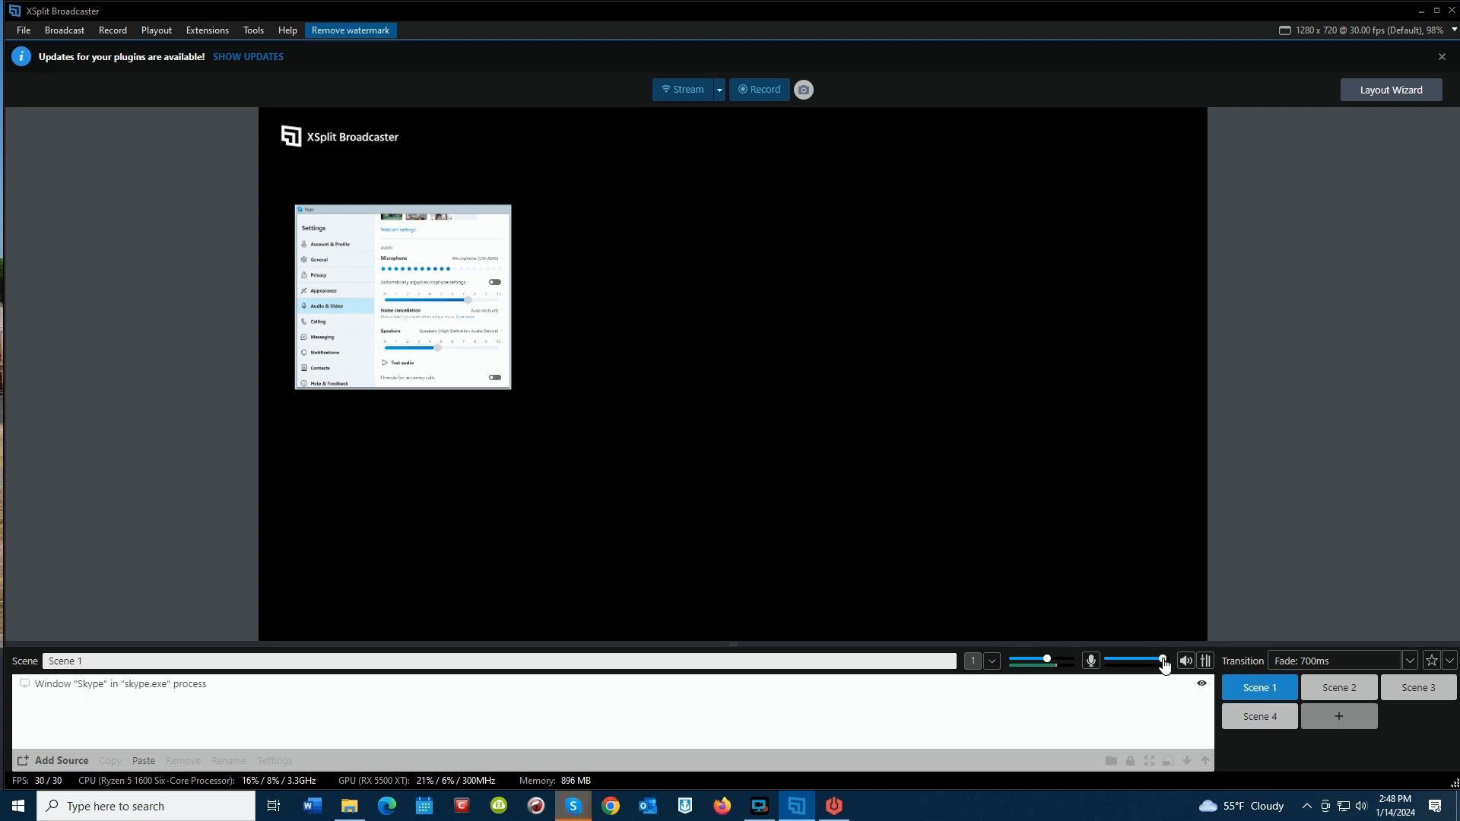
click(1421, 11)
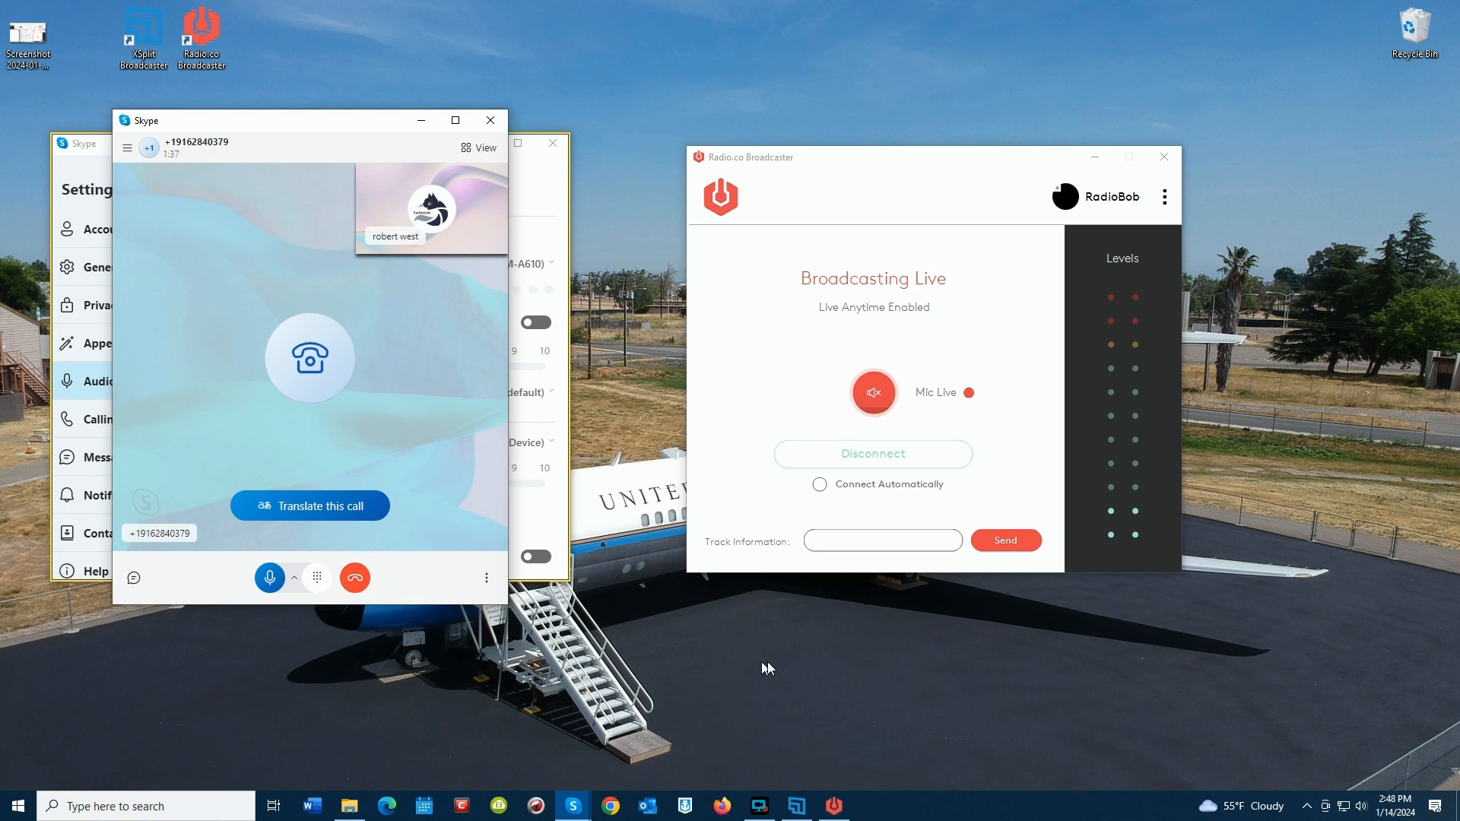
click(878, 457)
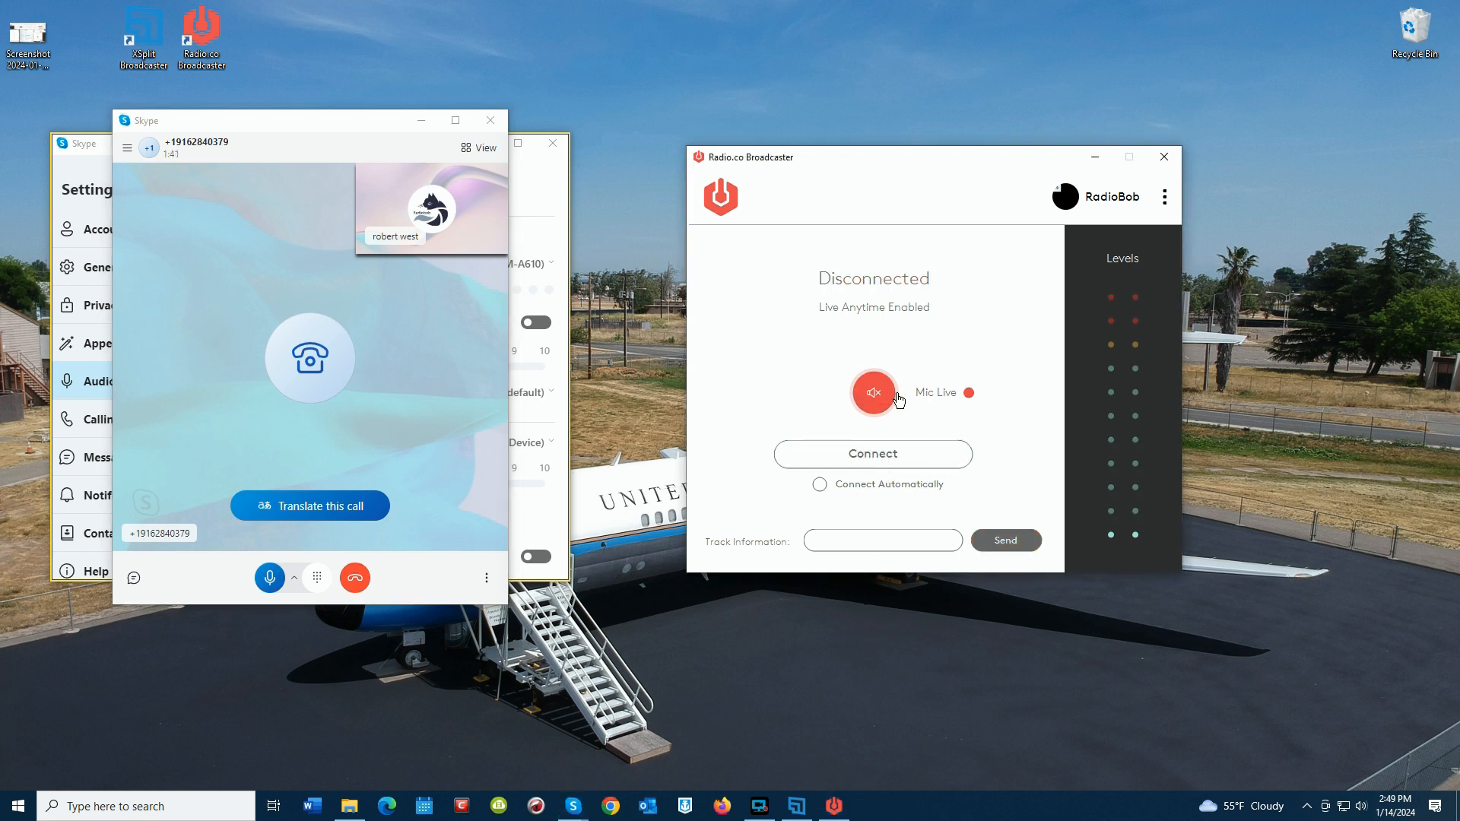
click(883, 394)
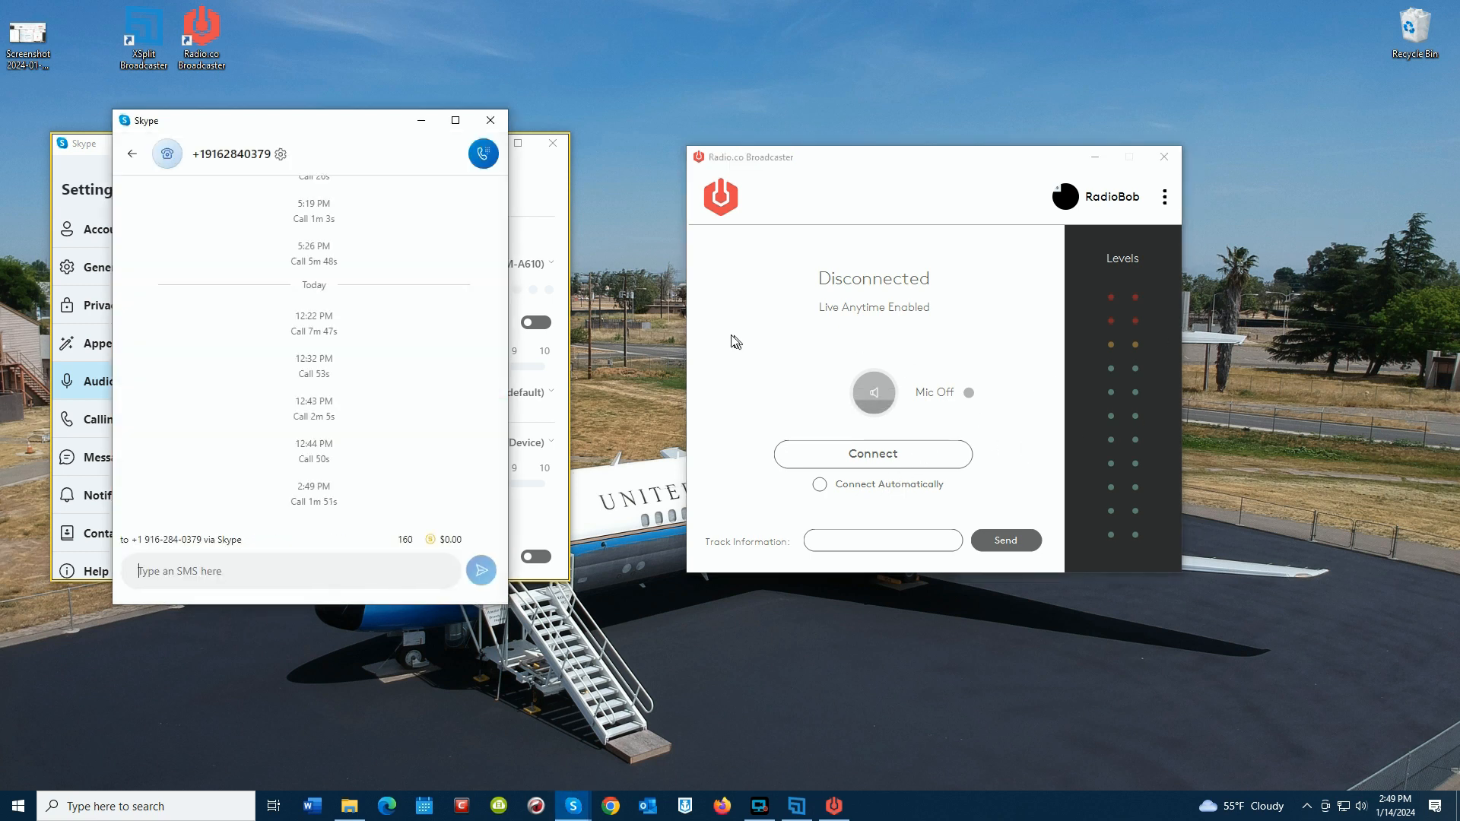
Close the Skype call window and Radio.co Broadcaster.
click(490, 120)
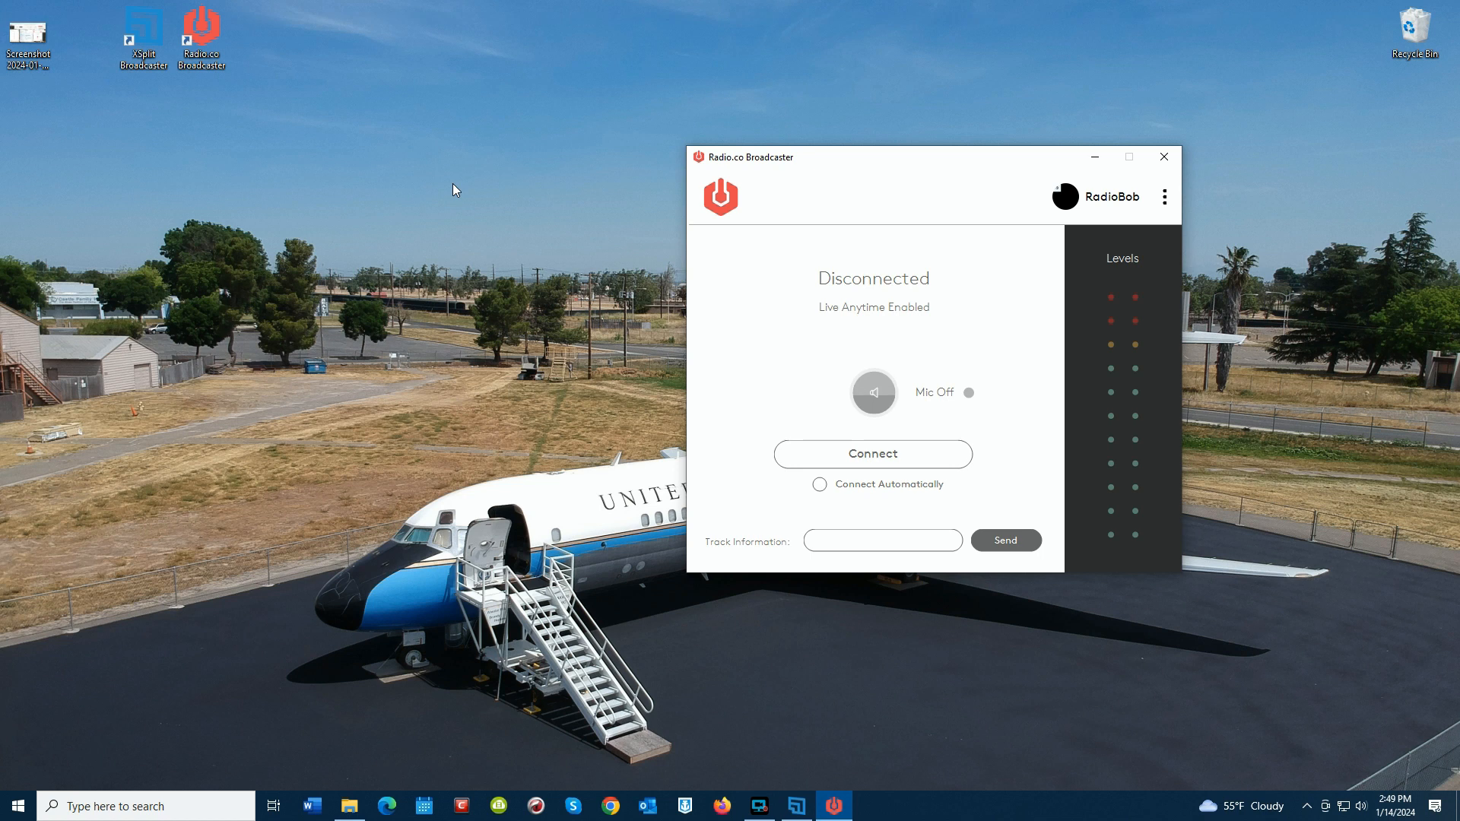
click(1162, 159)
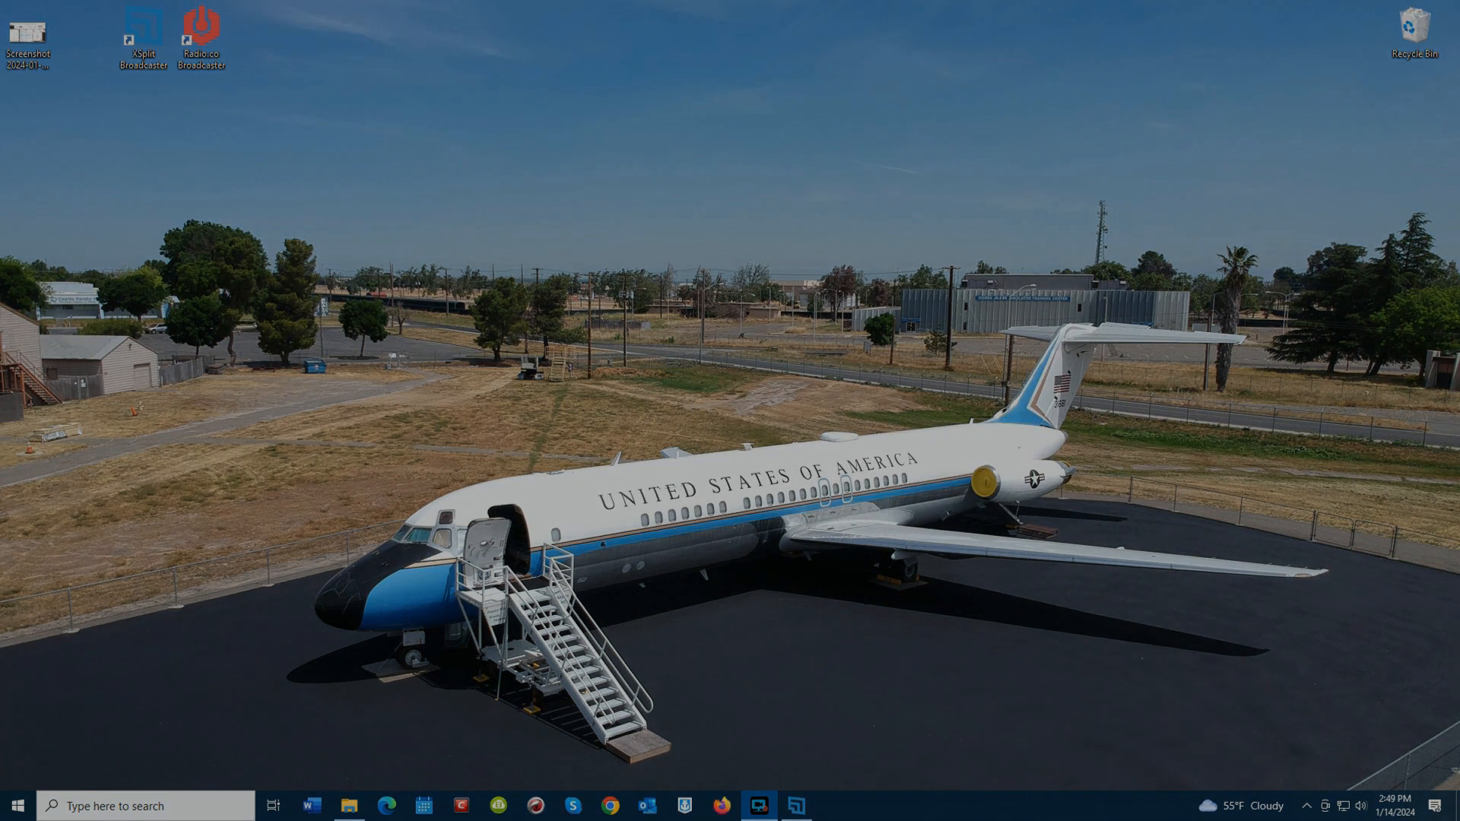